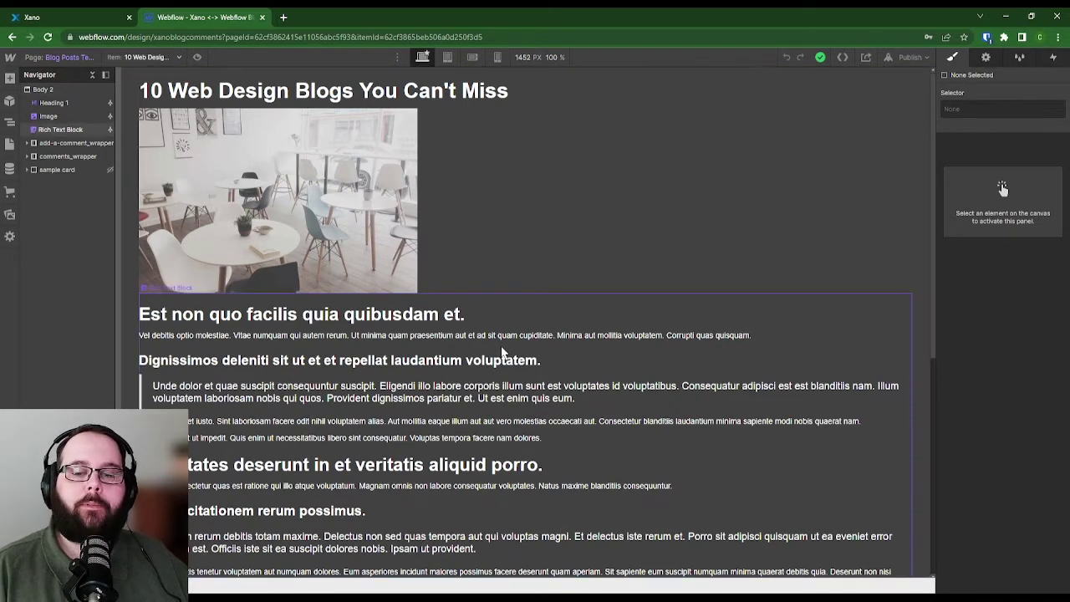
# Open the published version of the blog post on xanoblogcomments.webflow.io and go to its comment form.
pyautogui.scroll(-2, 524, 348)
pyautogui.scroll(-4, 524, 348)
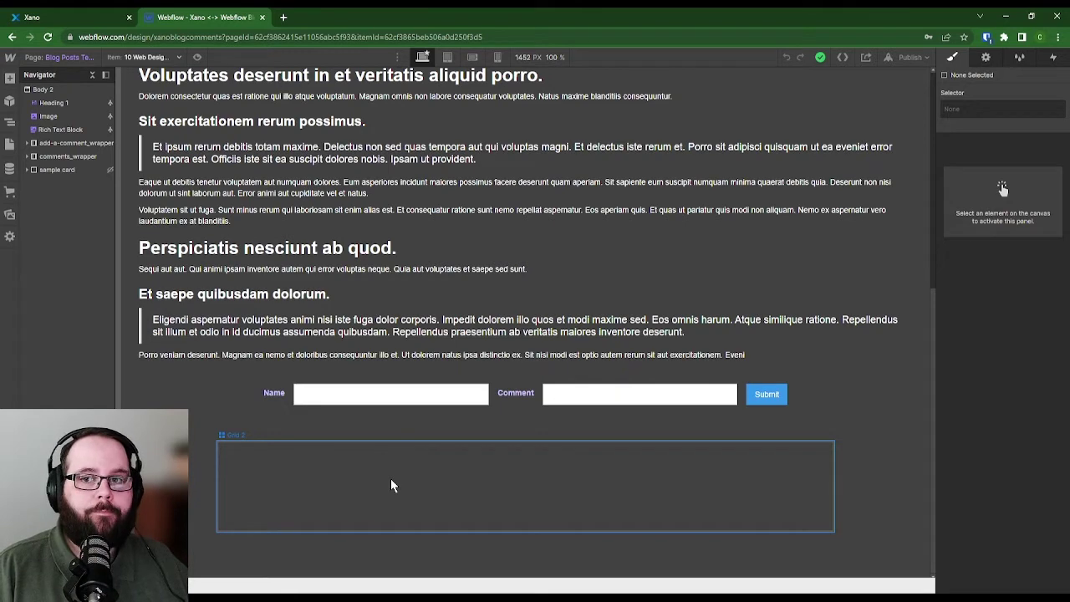
pyautogui.click(909, 57)
pyautogui.click(913, 101)
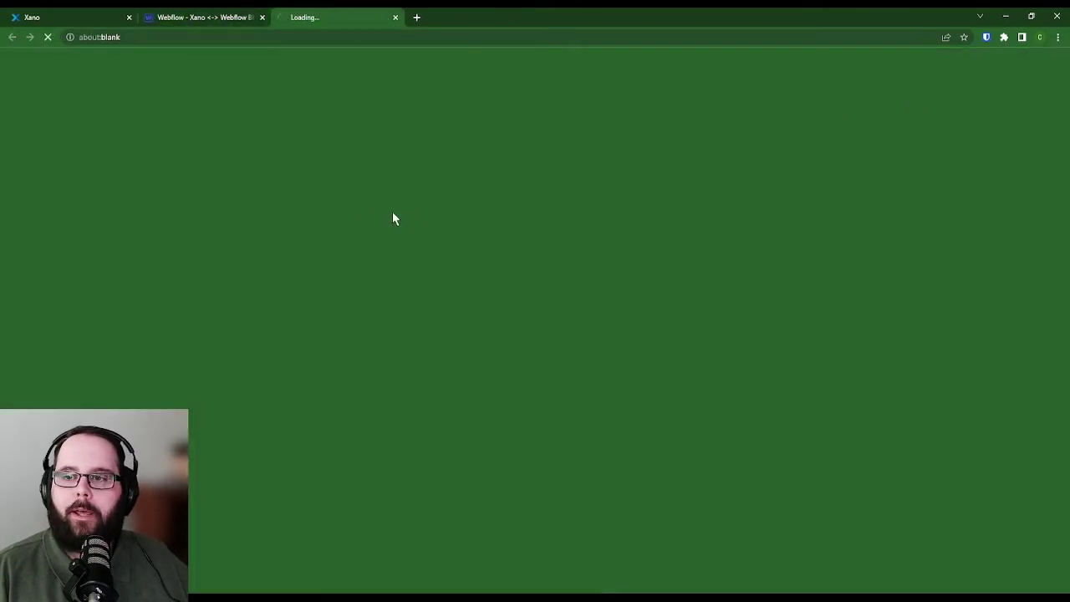
pyautogui.scroll(-4, 347, 211)
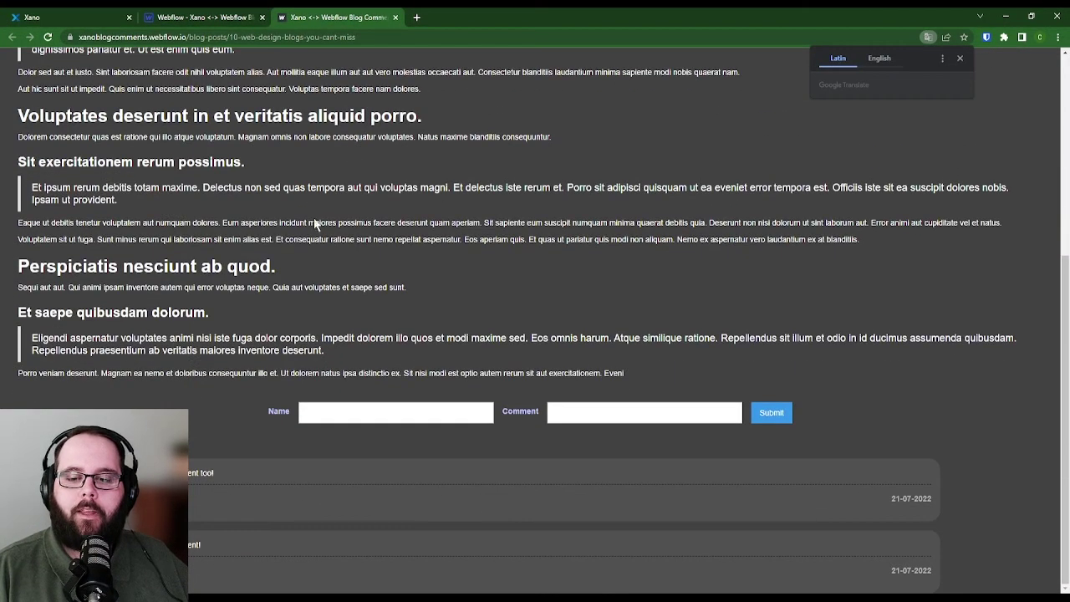
# Submit a comment on the live blog post with the commenter's first name and the text "This is so awesome!".
pyautogui.click(410, 409)
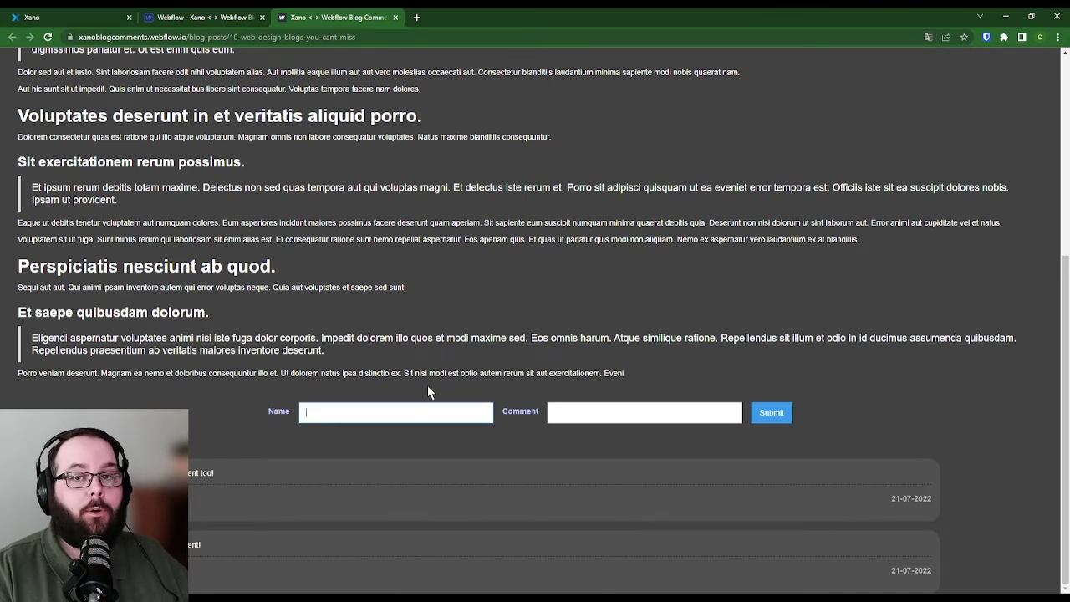
pyautogui.write('Chris')
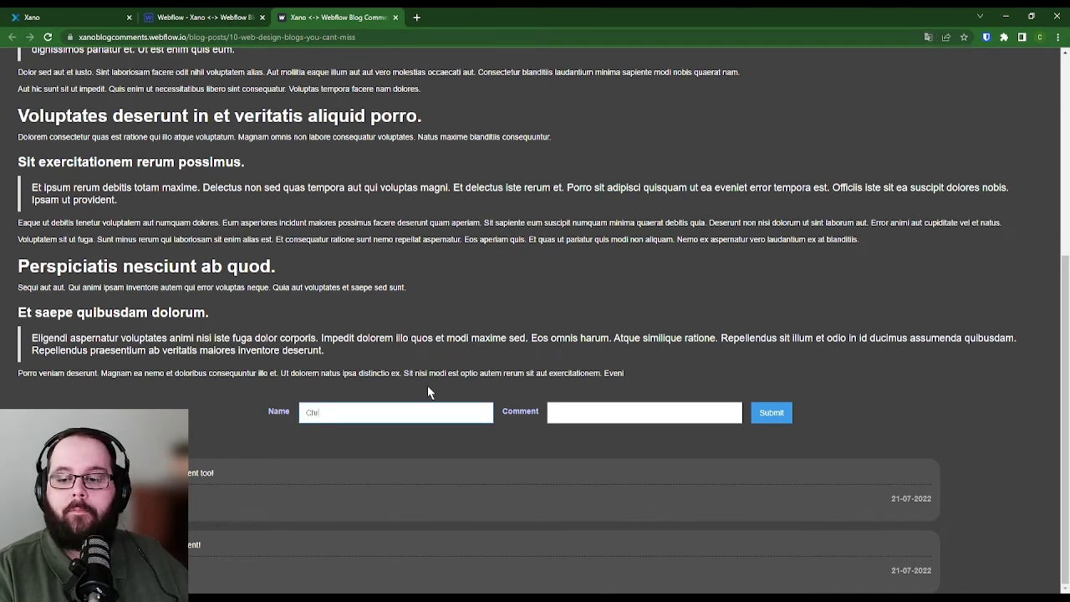
pyautogui.press('Tab')
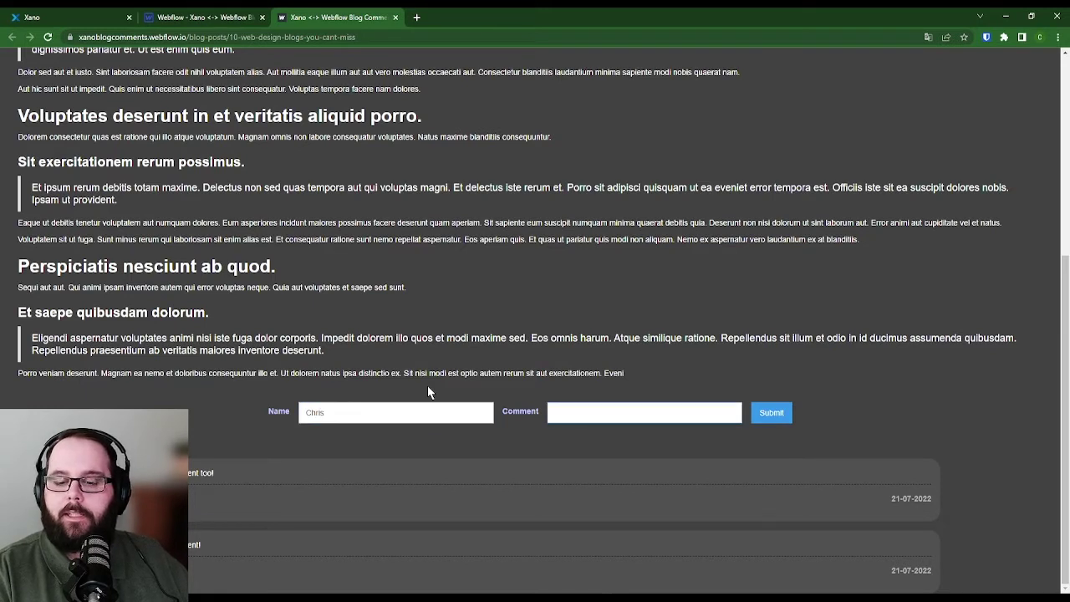
pyautogui.write('This is so awesome!')
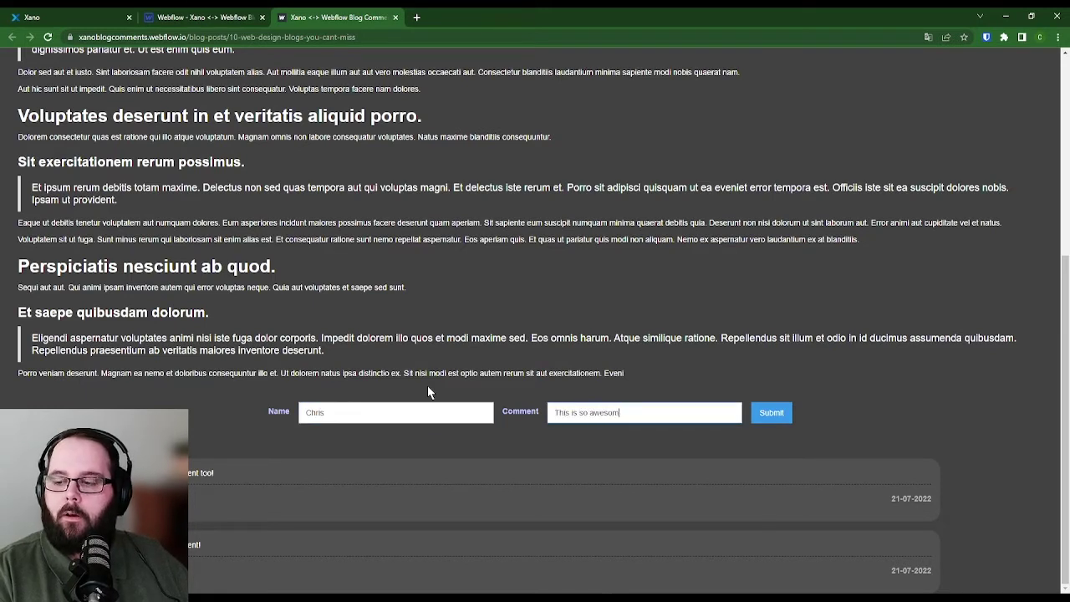
pyautogui.click(772, 412)
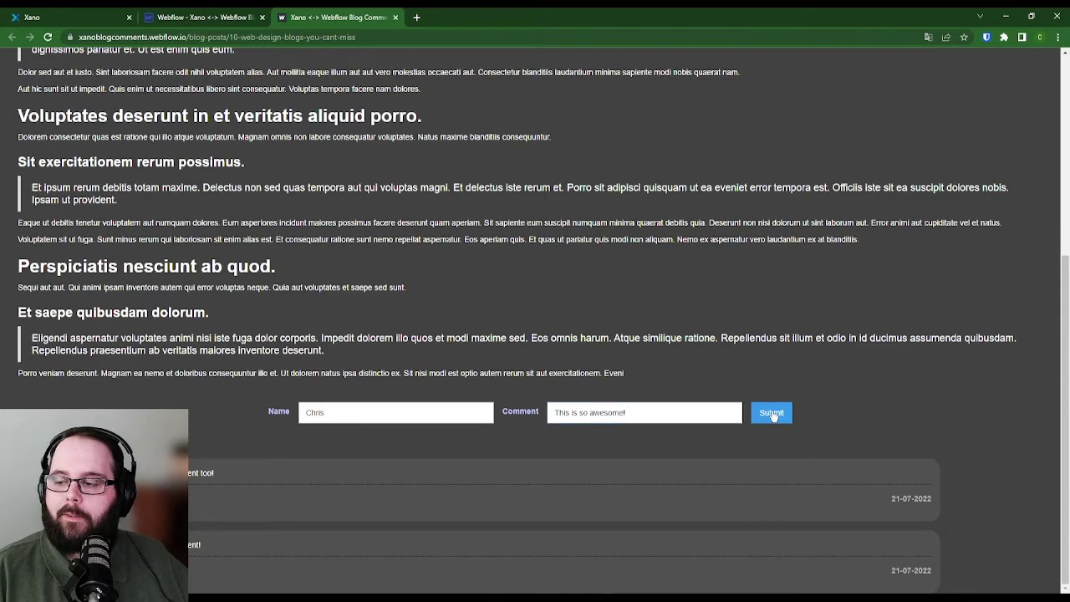
pyautogui.scroll(-1, 695, 340)
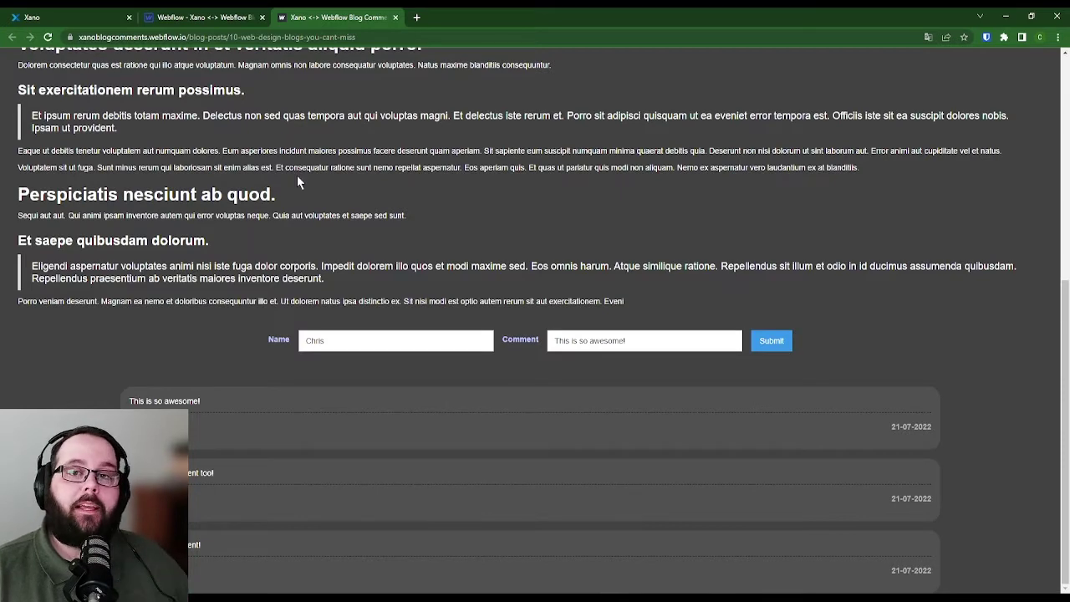
# Return to the Webflow designer and examine the getComments script in the Blog Posts Template page's before-body custom code.
pyautogui.click(236, 17)
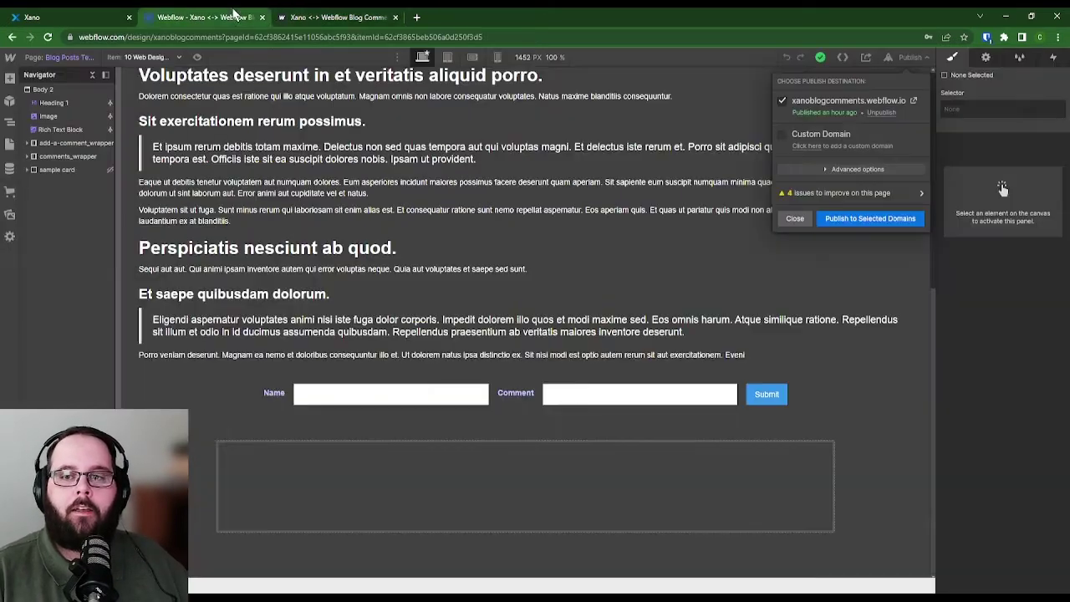
pyautogui.click(10, 147)
pyautogui.click(10, 147)
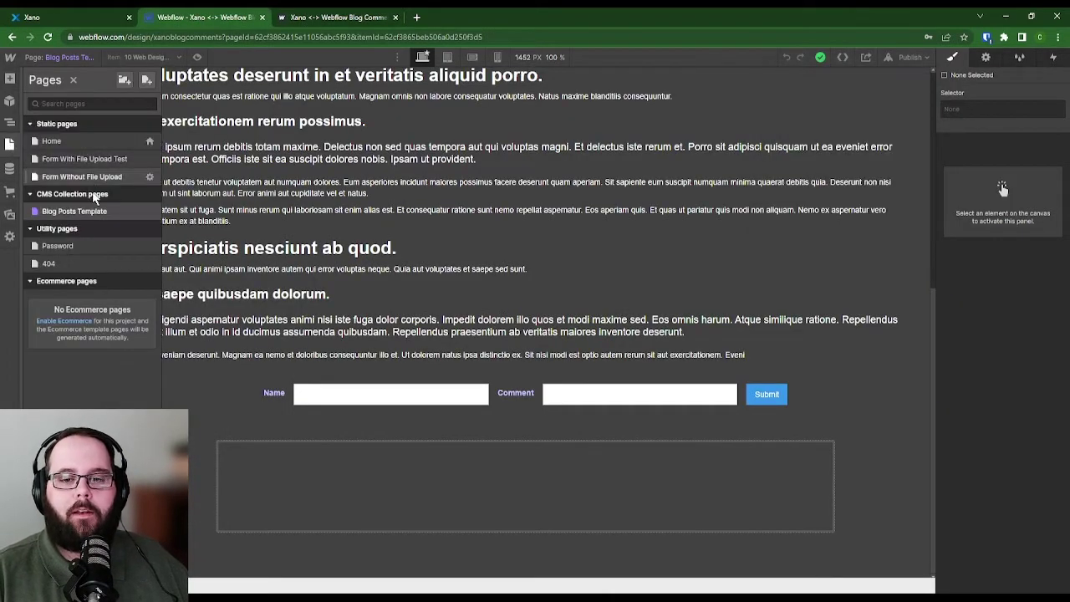
pyautogui.click(150, 211)
pyautogui.scroll(-10, 343, 335)
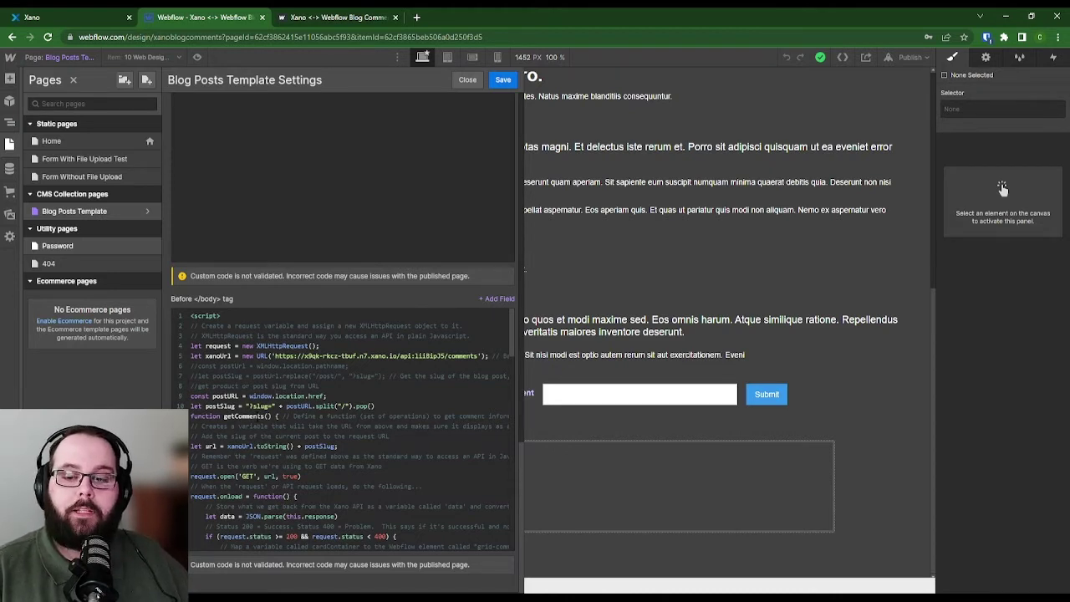
pyautogui.scroll(-3, 343, 431)
pyautogui.scroll(3, 343, 430)
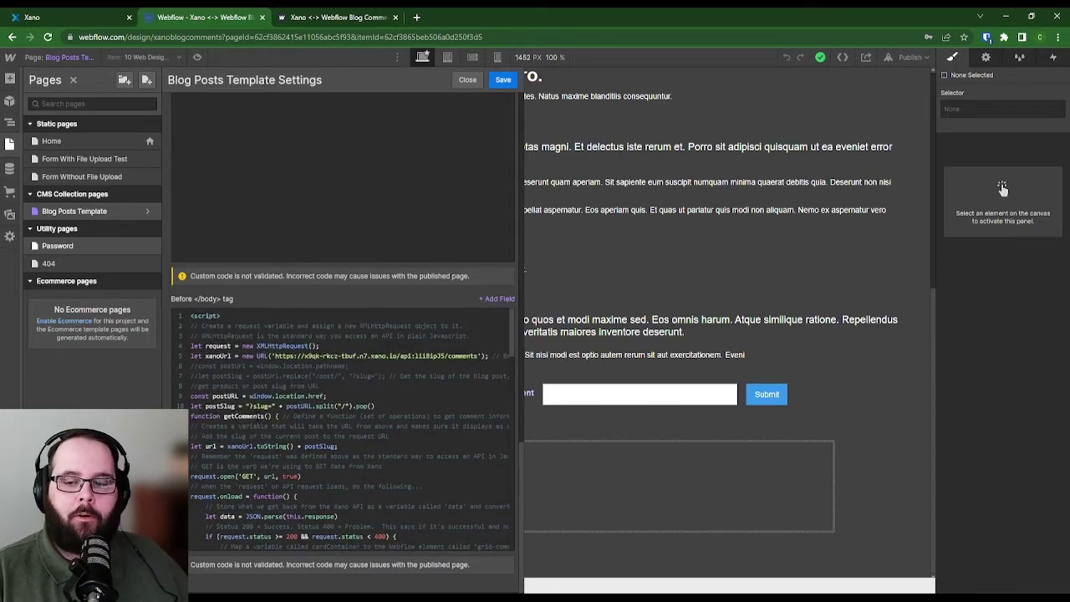
pyautogui.scroll(-7, 288, 418)
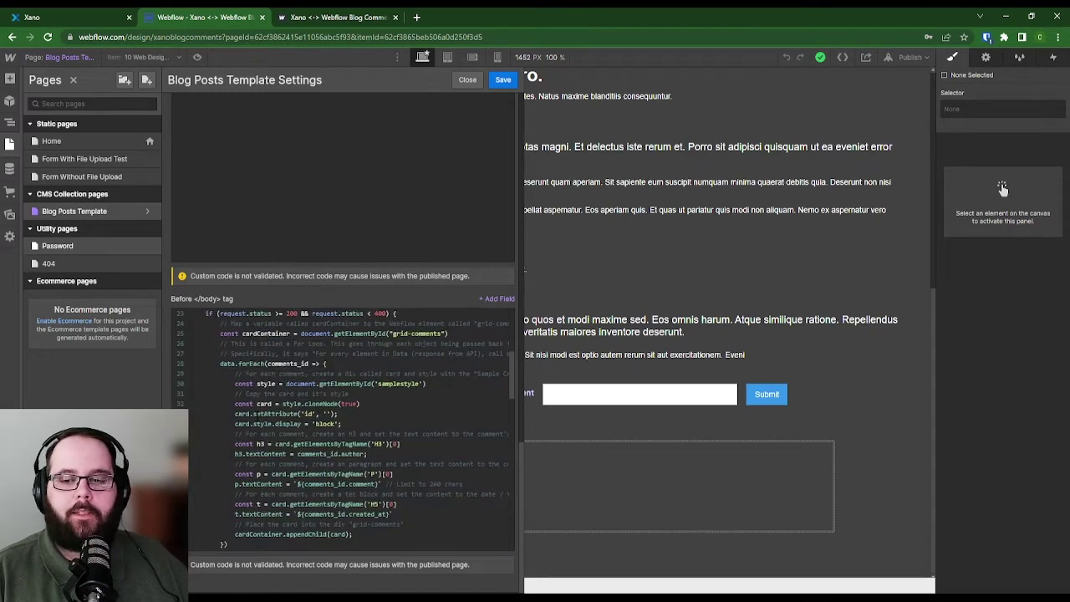
# Close the page settings and set the hidden sample card's display to block.
pyautogui.click(673, 465)
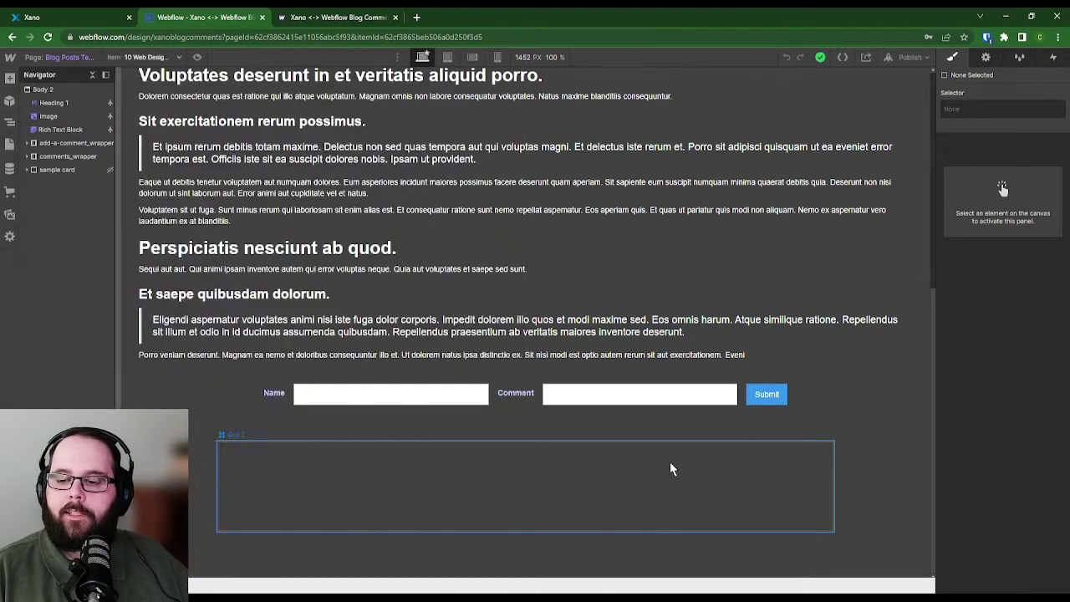
pyautogui.click(670, 461)
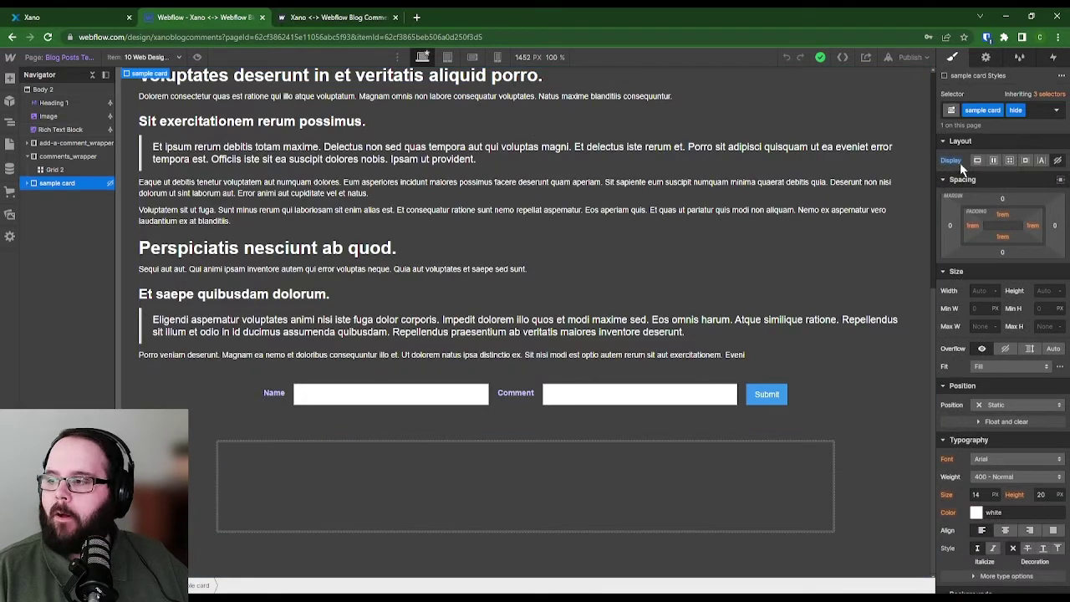
pyautogui.scroll(-1, 413, 339)
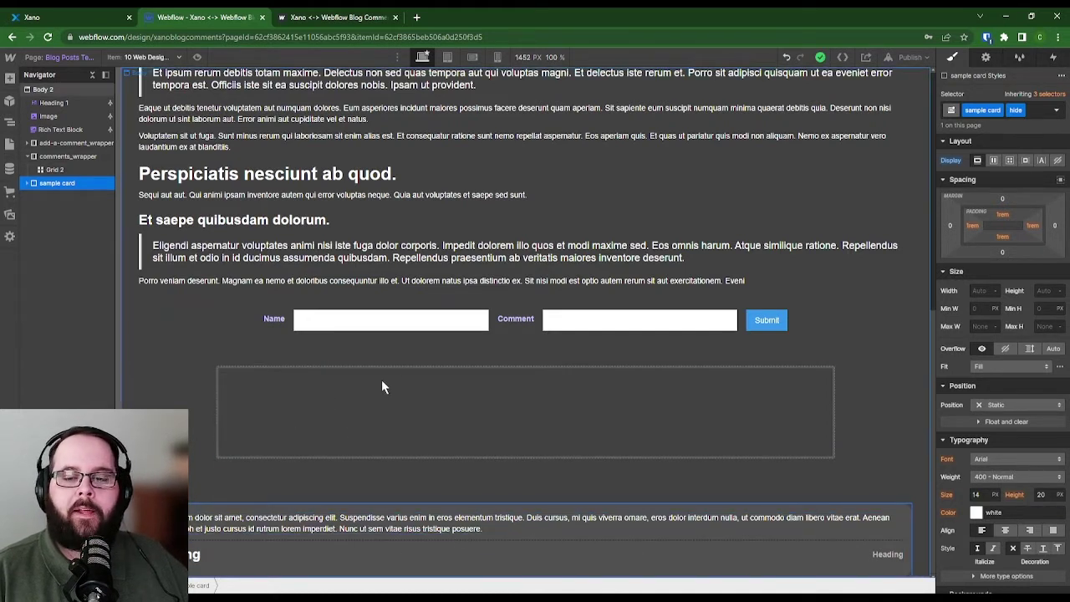
# Reopen the Blog Posts Template settings and examine the form submission part of the before-body script.
pyautogui.press('p')
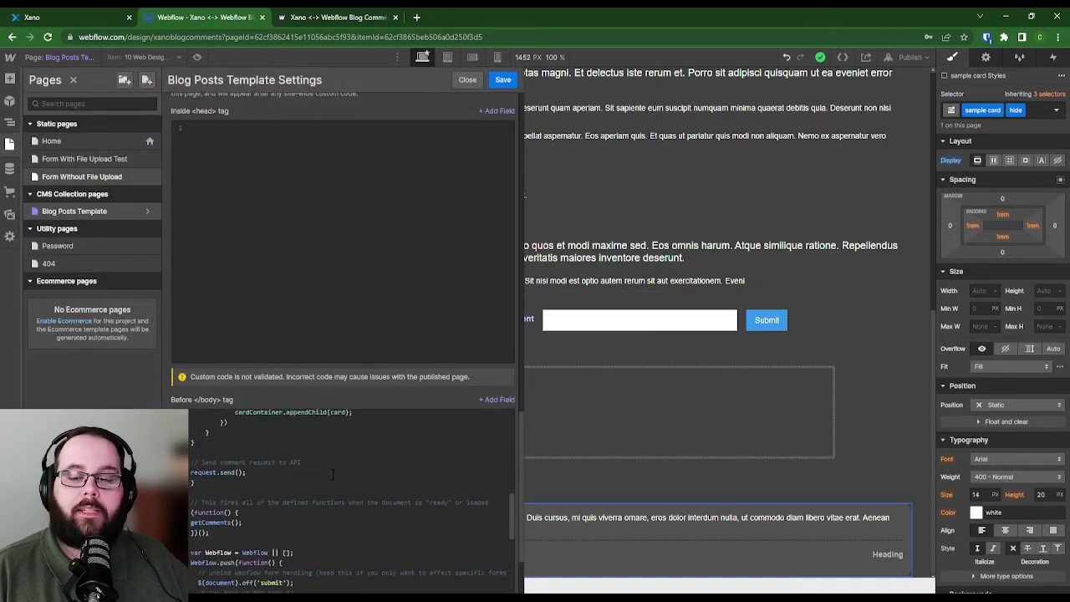
pyautogui.scroll(-3, 333, 474)
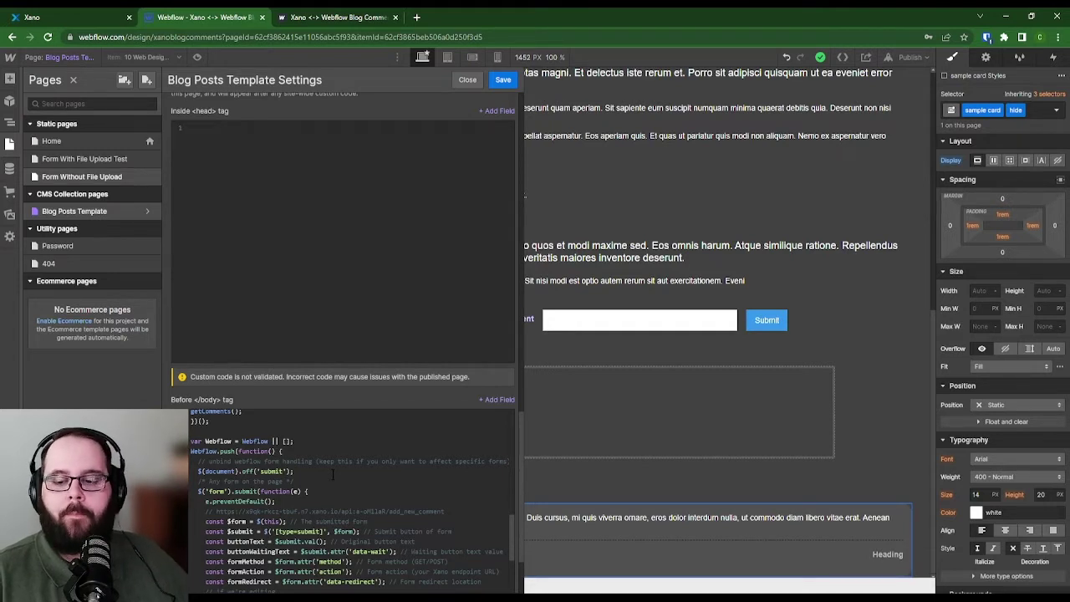
pyautogui.scroll(-5, 333, 474)
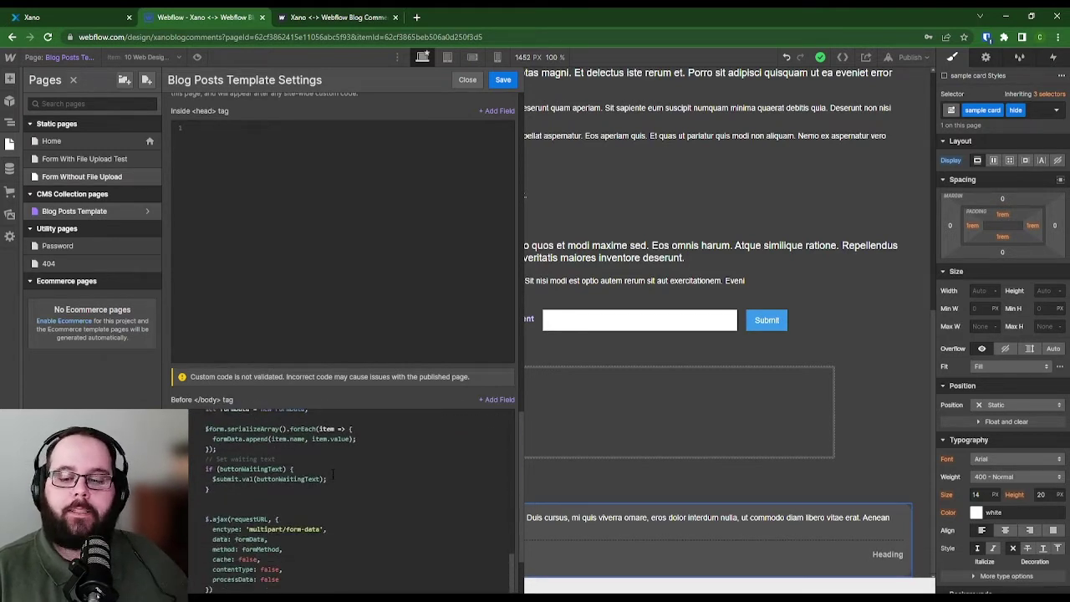
pyautogui.scroll(-3, 333, 474)
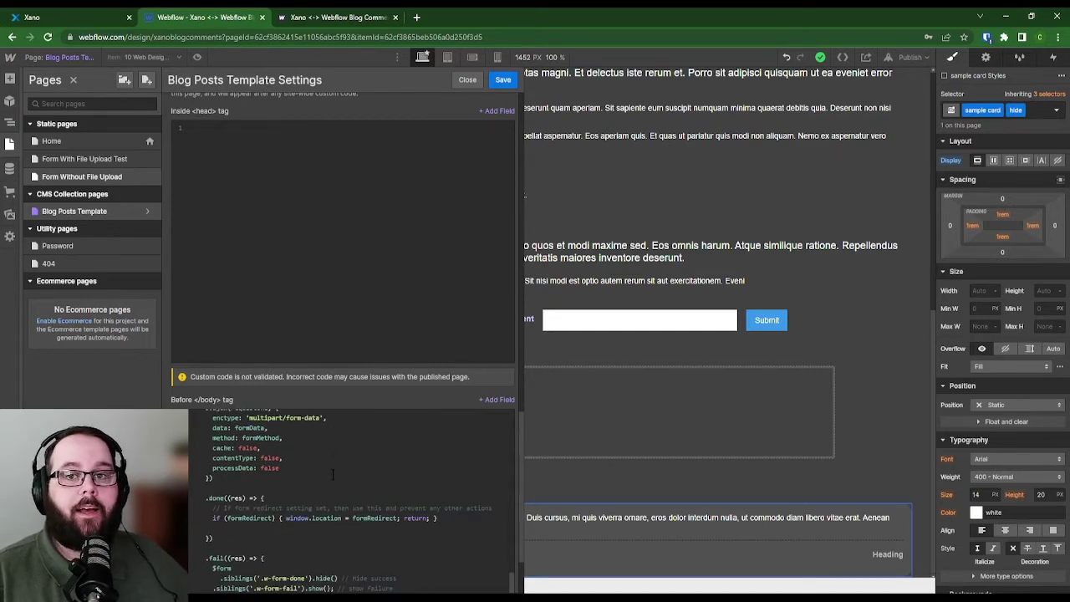
# Switch to Xano, open the workspace's database tables, and compare them with the blog post page in Webflow.
pyautogui.hotkey('ctrl', '1')
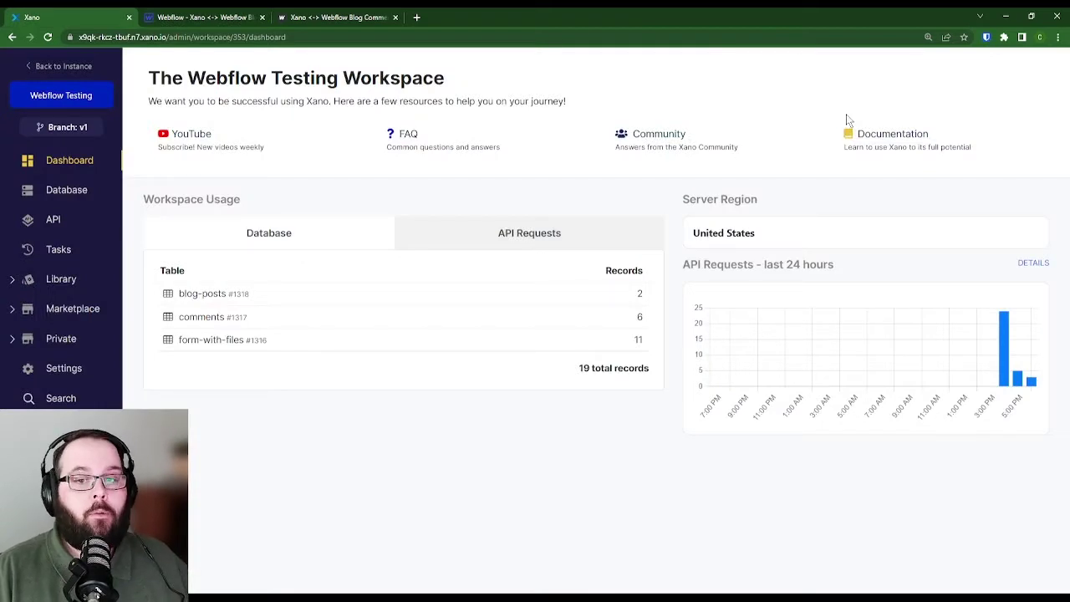
pyautogui.click(66, 190)
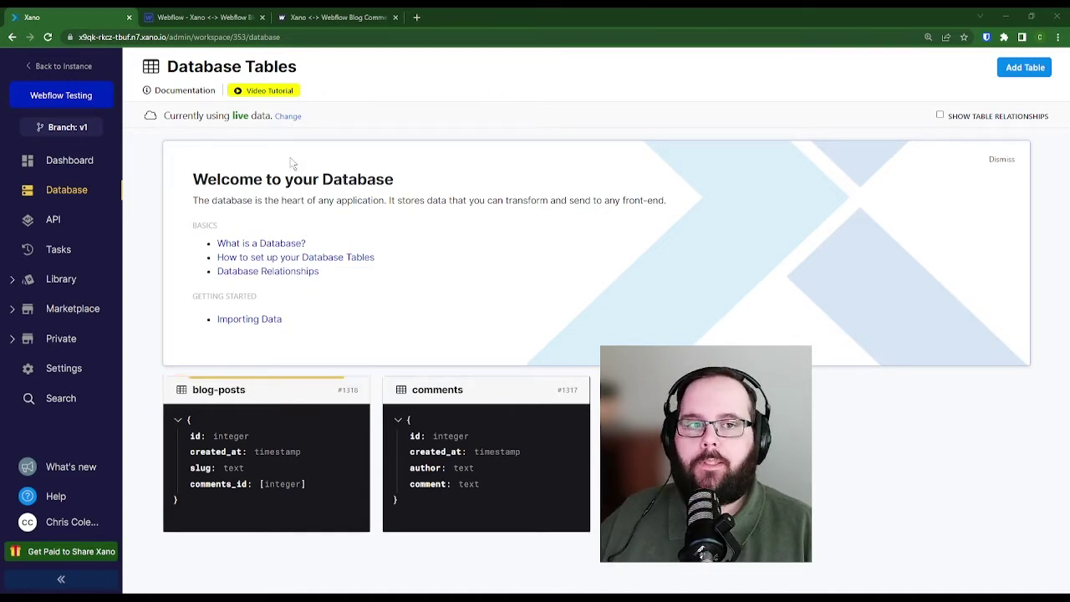
pyautogui.click(202, 17)
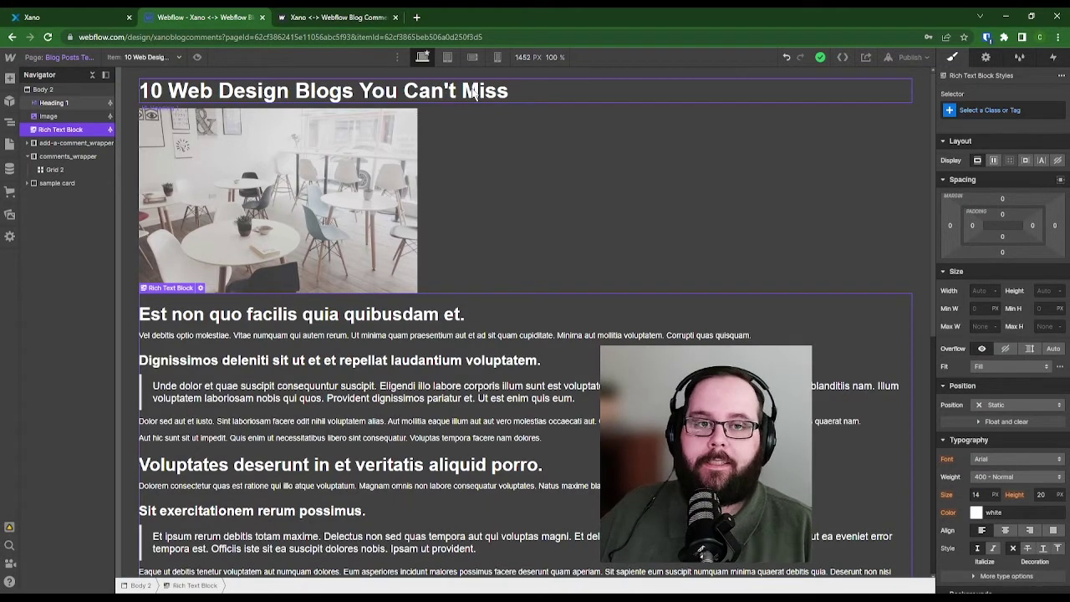
pyautogui.click(71, 16)
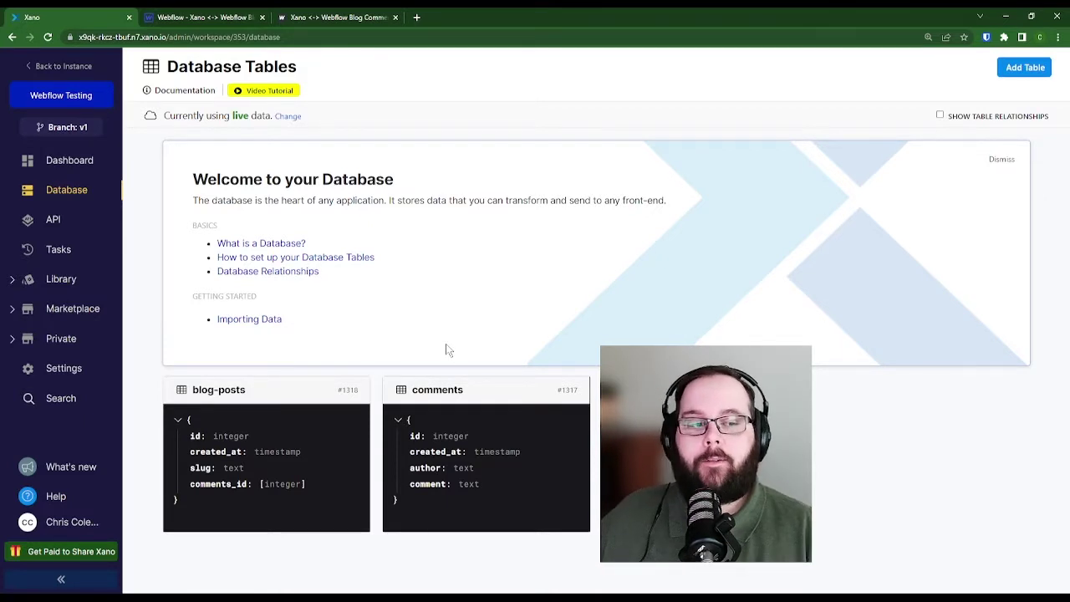
# Examine the records of the blog-posts table and of the comments table.
pyautogui.click(299, 397)
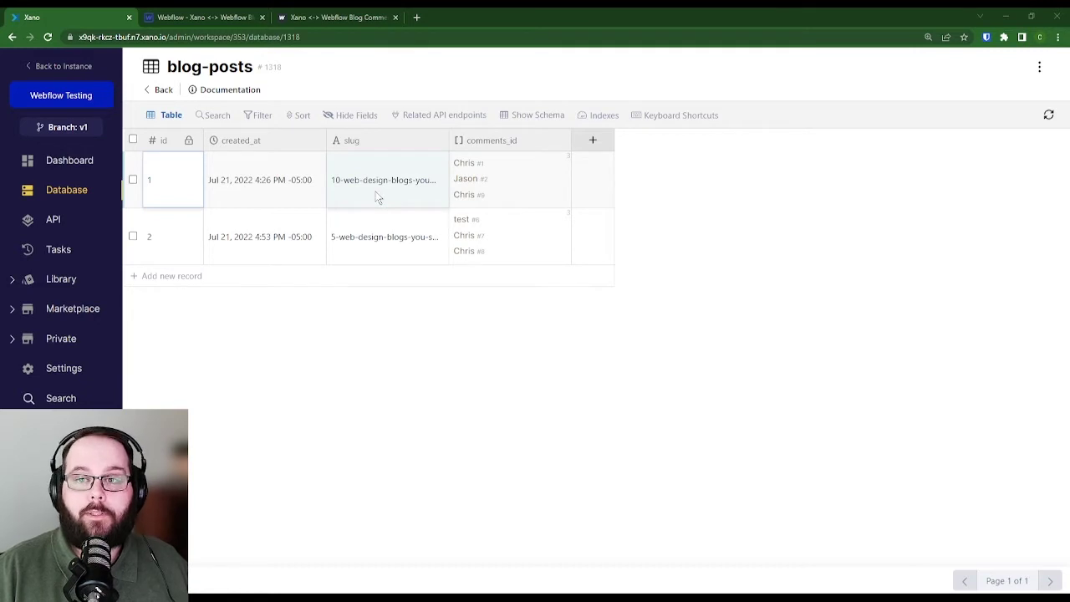
pyautogui.click(159, 90)
pyautogui.click(398, 393)
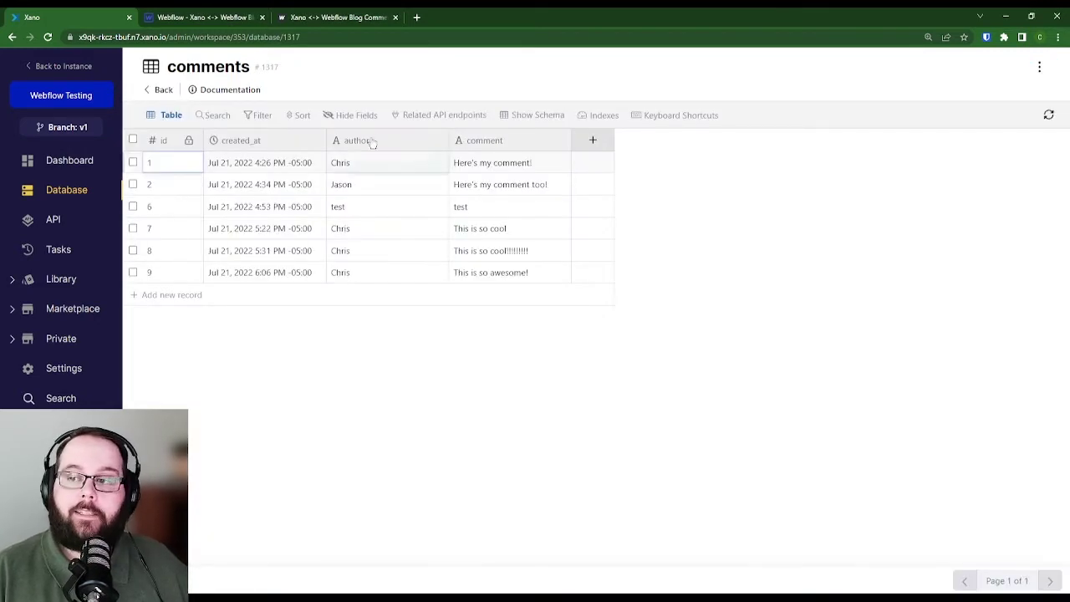
# Open the POST /comments endpoint in the default API group.
pyautogui.click(74, 224)
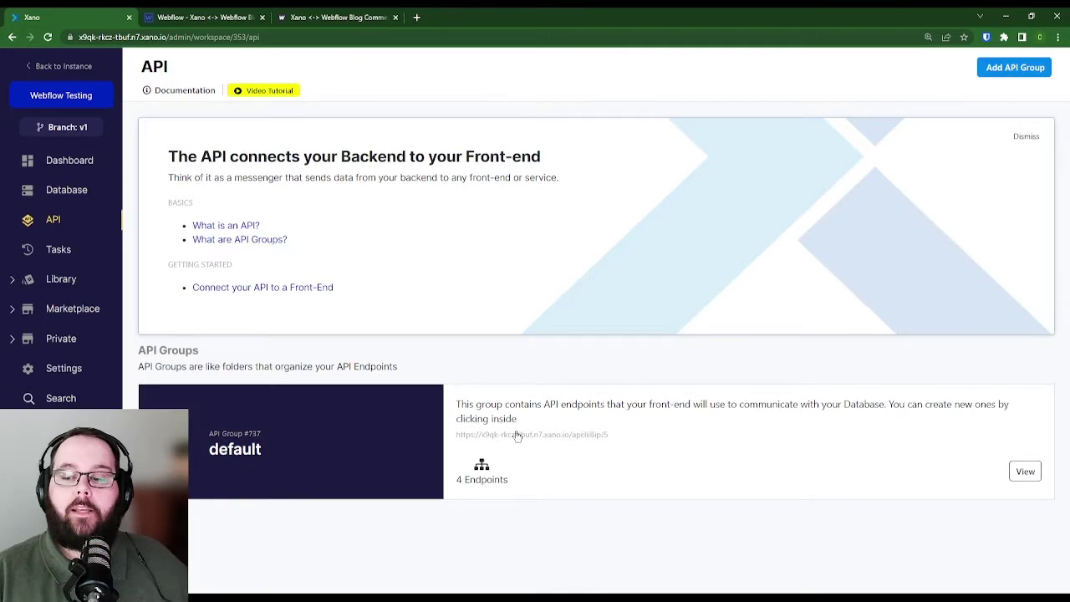
pyautogui.click(516, 435)
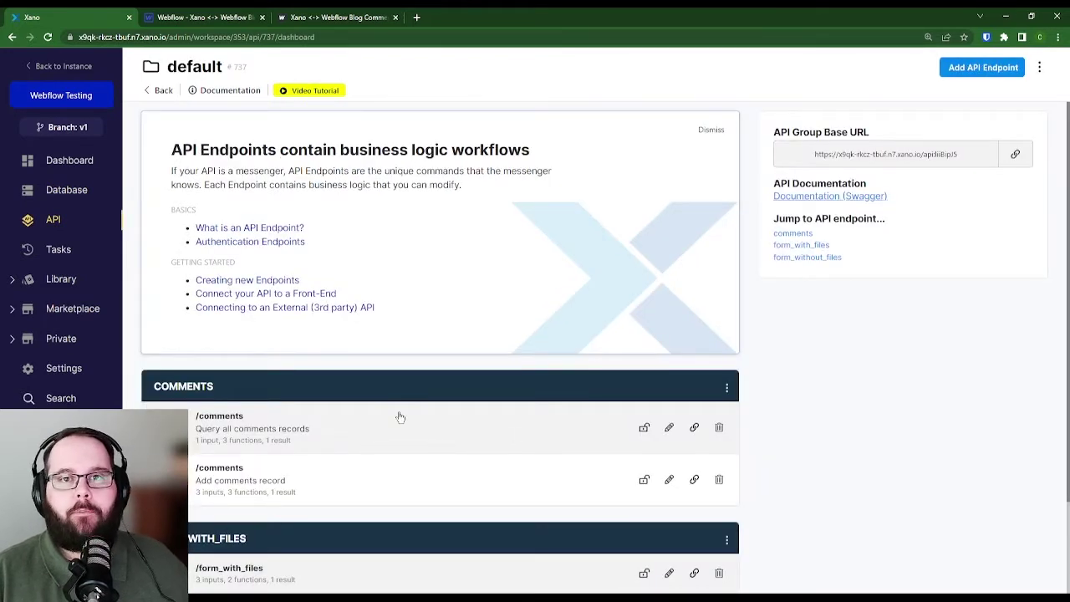
pyautogui.scroll(-2, 400, 417)
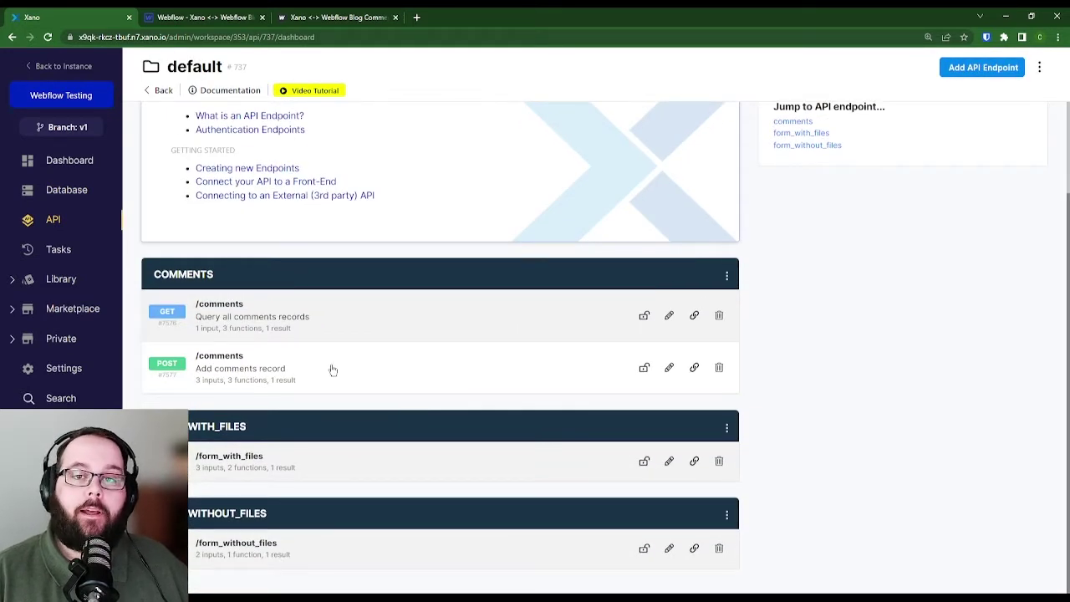
pyautogui.click(230, 361)
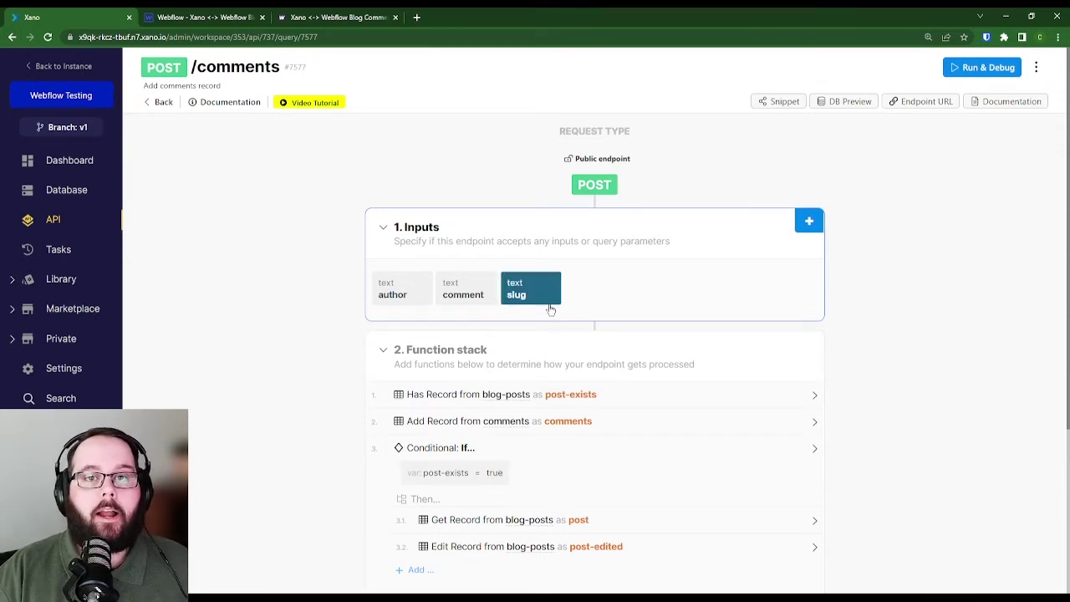
# Inspect the endpoint's Has Record blog-posts, Add Record comments and Conditional functions in the function stack.
pyautogui.scroll(-1, 550, 309)
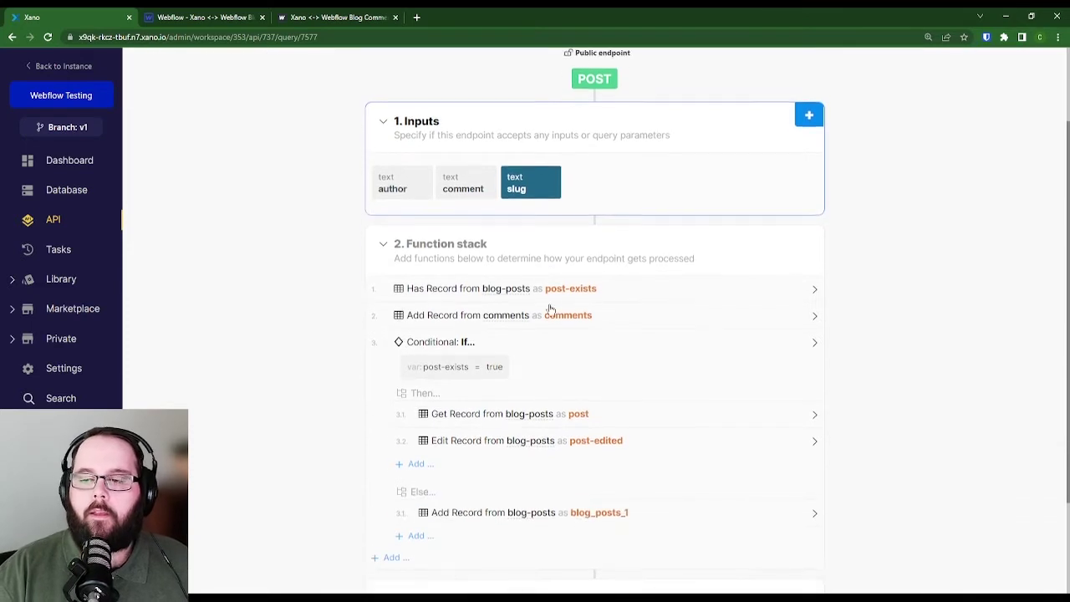
pyautogui.click(622, 294)
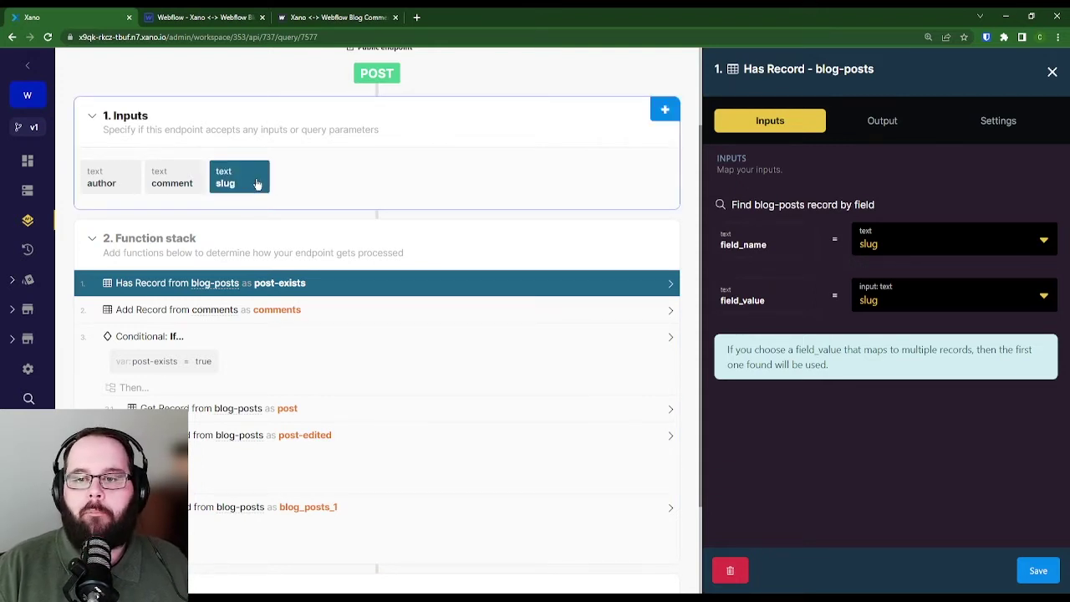
pyautogui.click(377, 318)
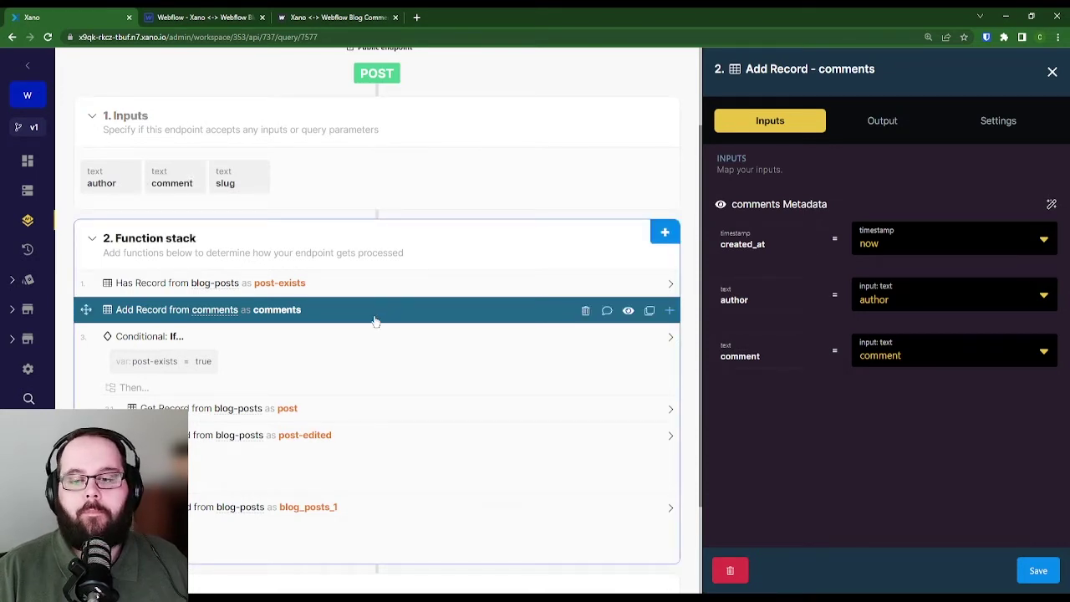
pyautogui.click(280, 345)
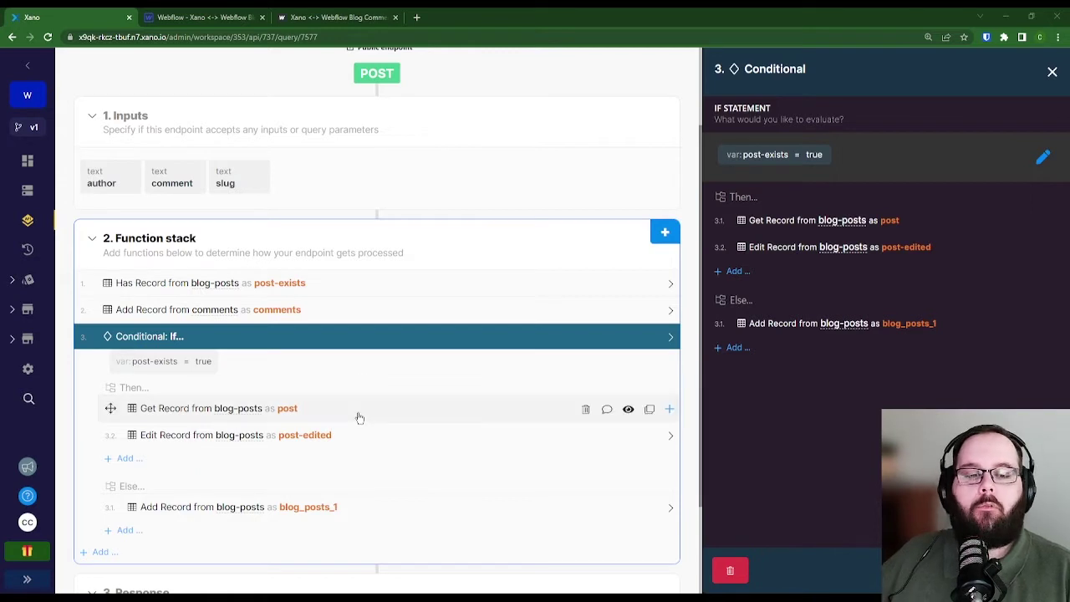
# Inspect the Get Record, Edit Record and Add Record blog-posts functions inside the Conditional's Then and Else branches.
pyautogui.click(358, 417)
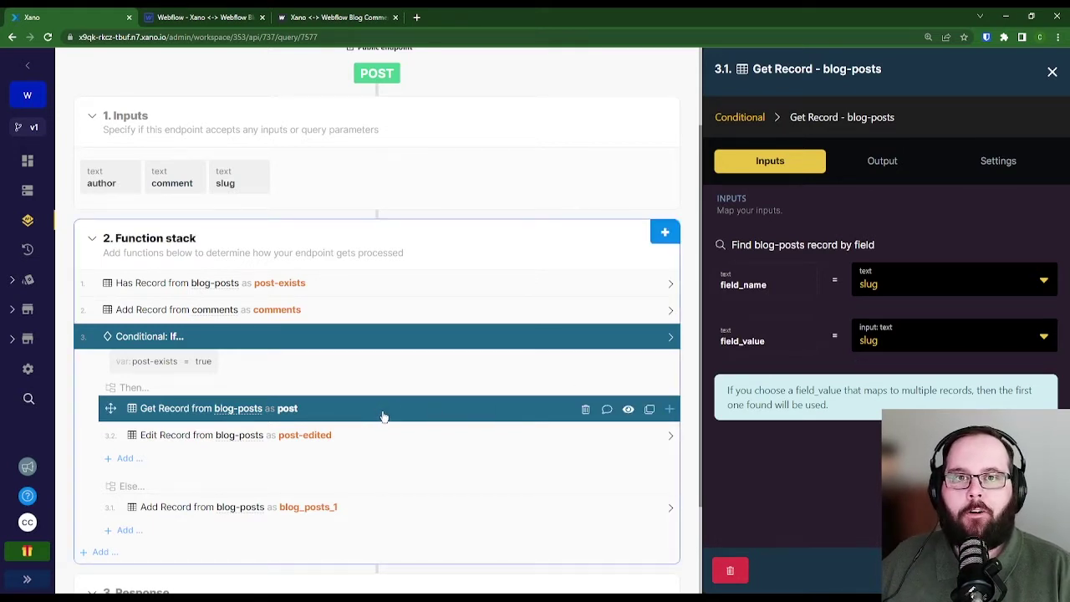
pyautogui.click(406, 436)
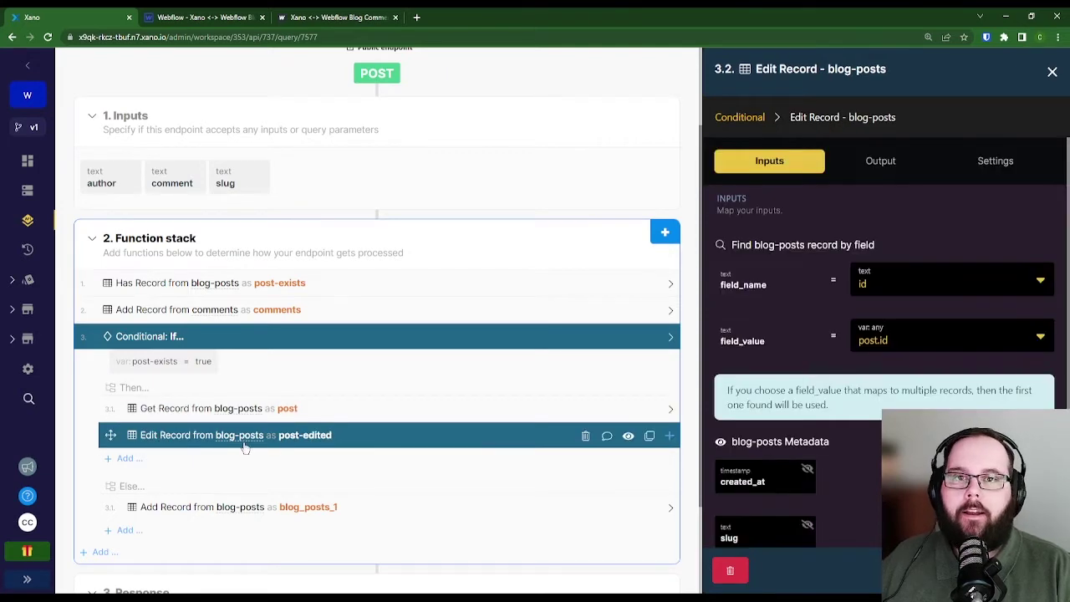
pyautogui.scroll(-2, 831, 337)
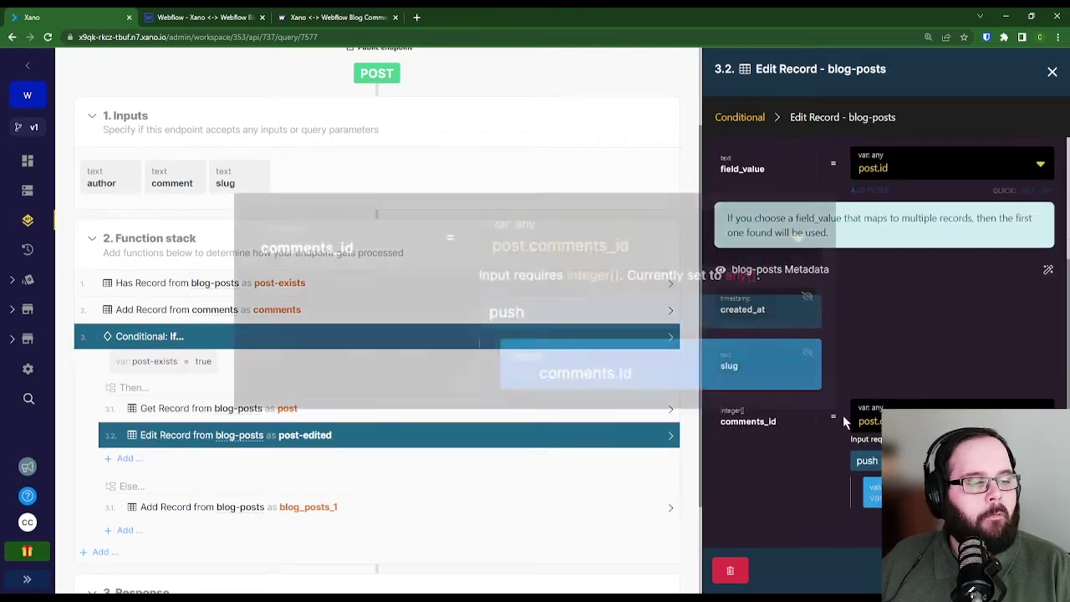
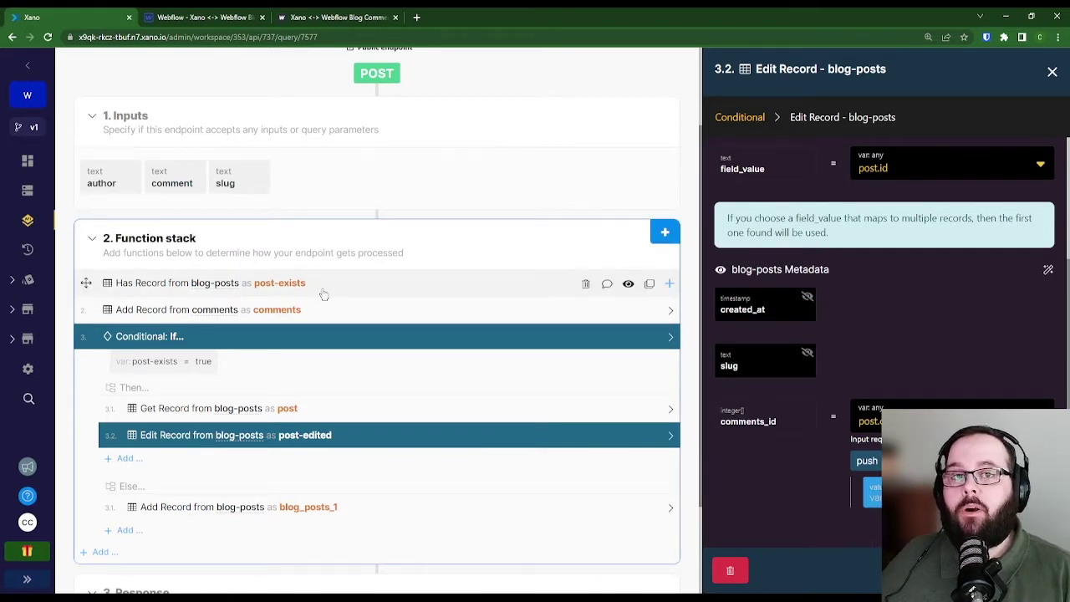
pyautogui.click(409, 511)
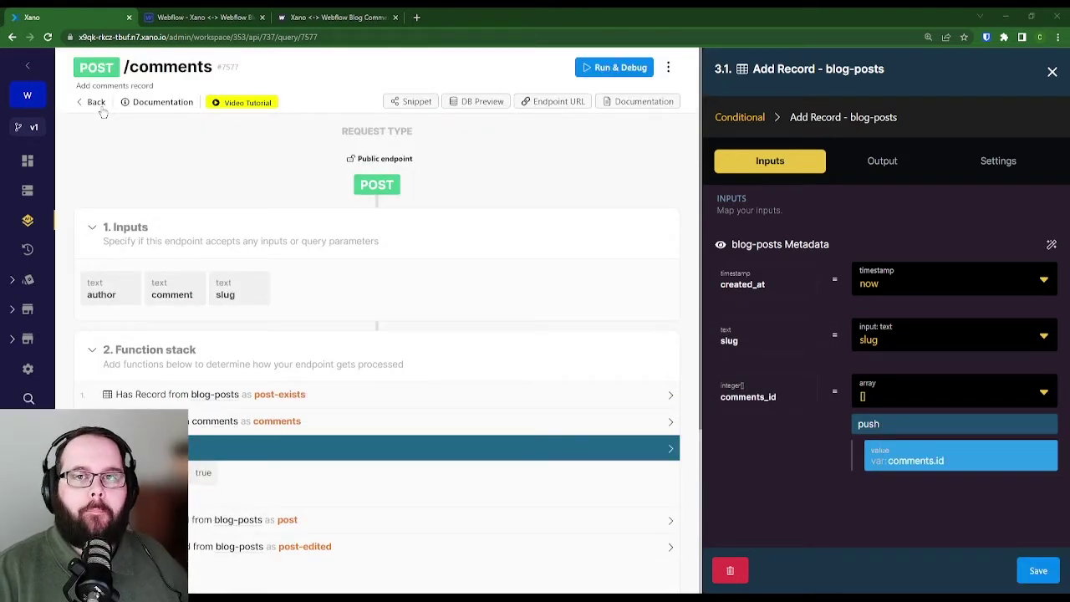
# Return to the default API group and open the GET /comments endpoint.
pyautogui.click(100, 109)
pyautogui.scroll(-2, 223, 373)
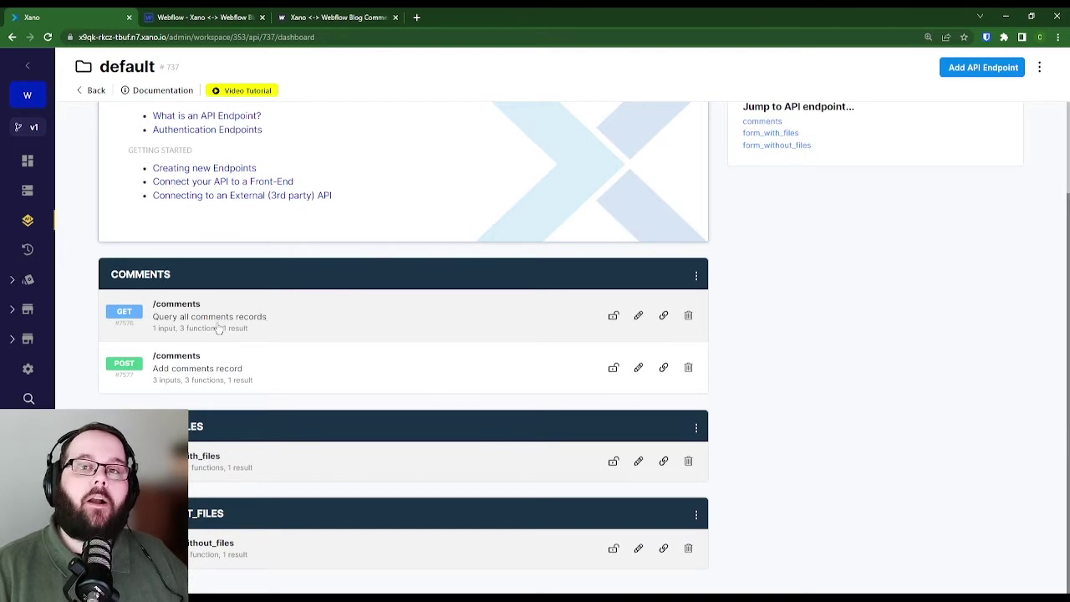
pyautogui.click(298, 320)
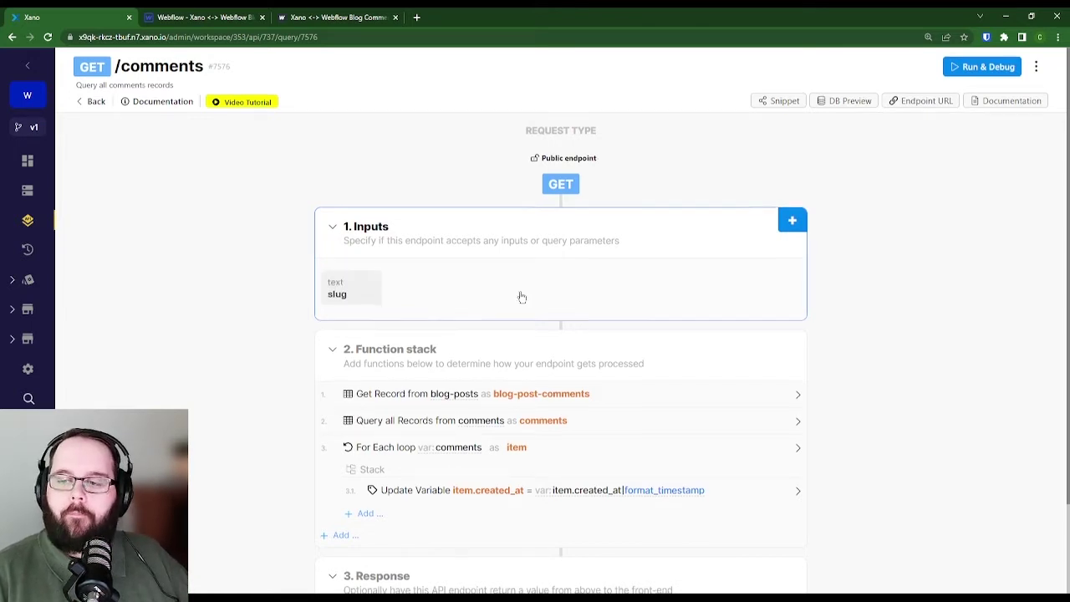
# Inspect the Get Record blog-posts, Query all Records comments, For Each loop and Update Variable functions in the function stack.
pyautogui.scroll(-1, 521, 296)
pyautogui.click(457, 291)
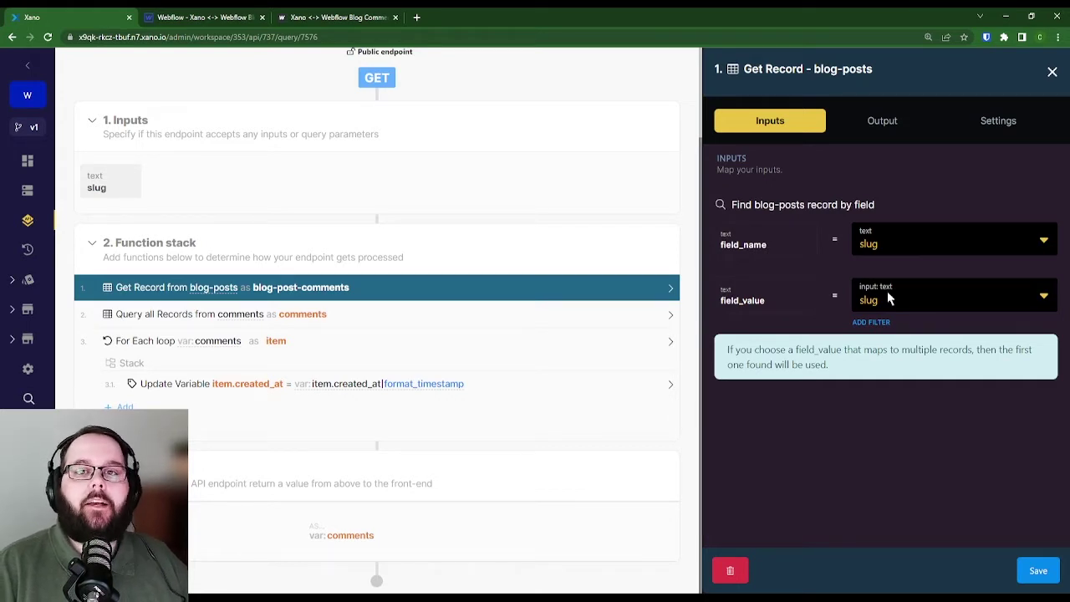
pyautogui.click(380, 323)
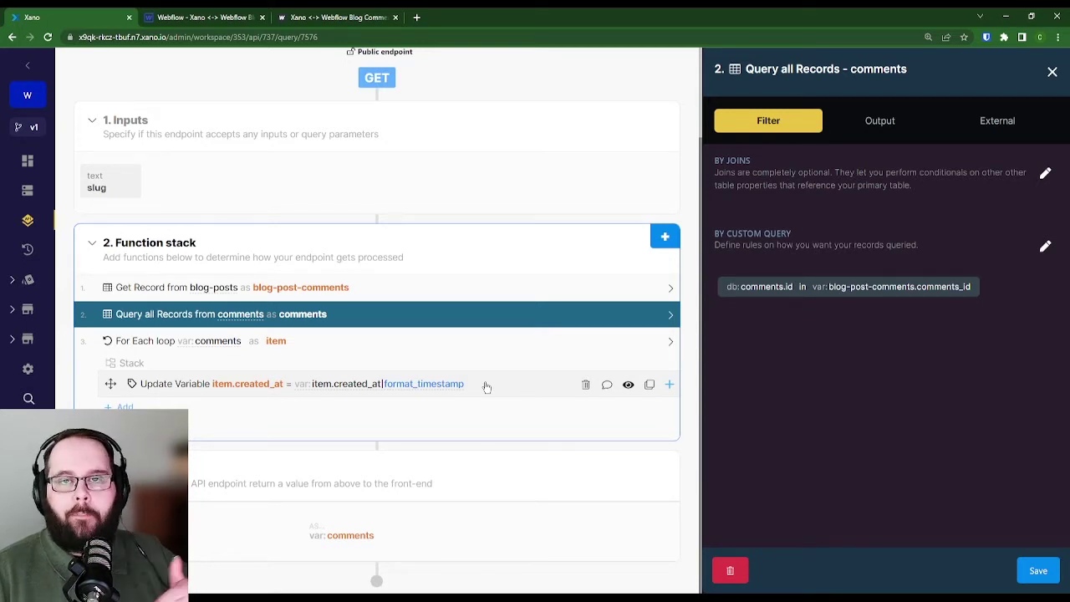
pyautogui.click(457, 350)
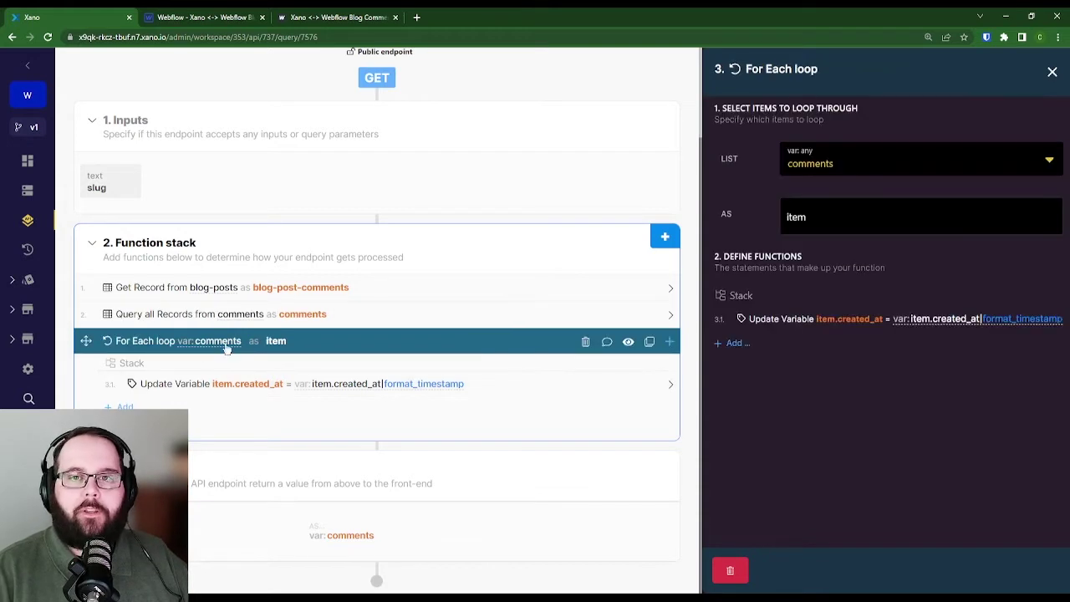
pyautogui.click(487, 390)
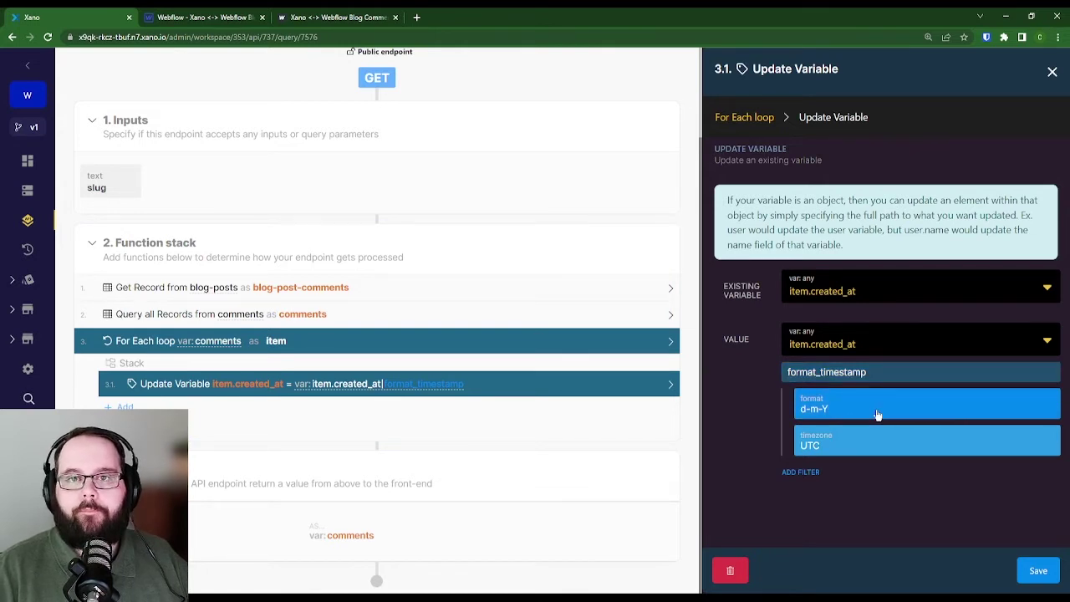
# Switch to the published blog post and examine its comment form and the dated comments beneath the article.
pyautogui.hotkey('ctrl', '3')
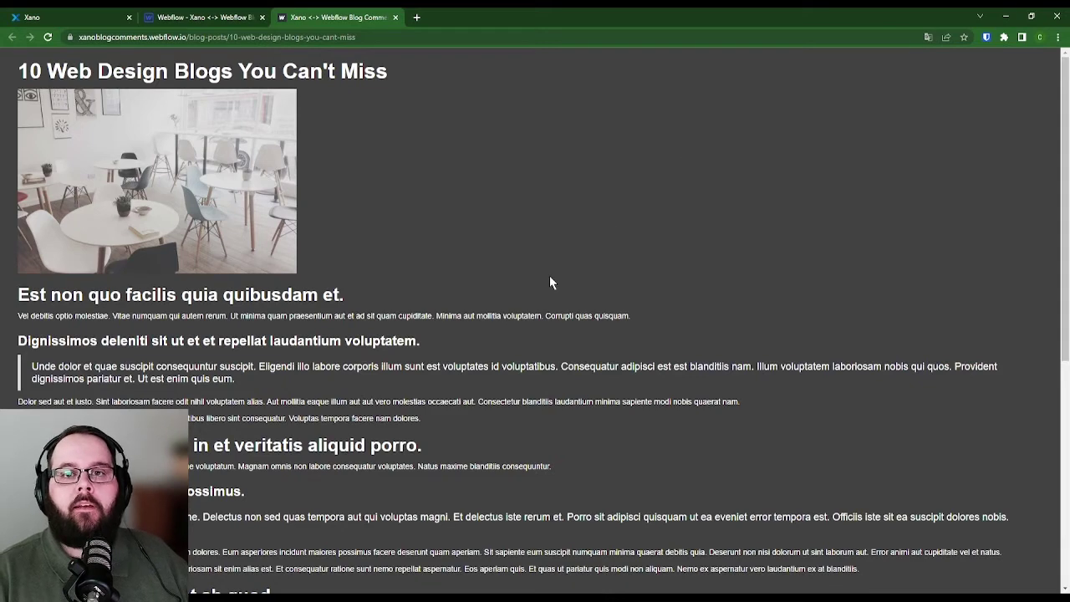
pyautogui.scroll(-5, 549, 283)
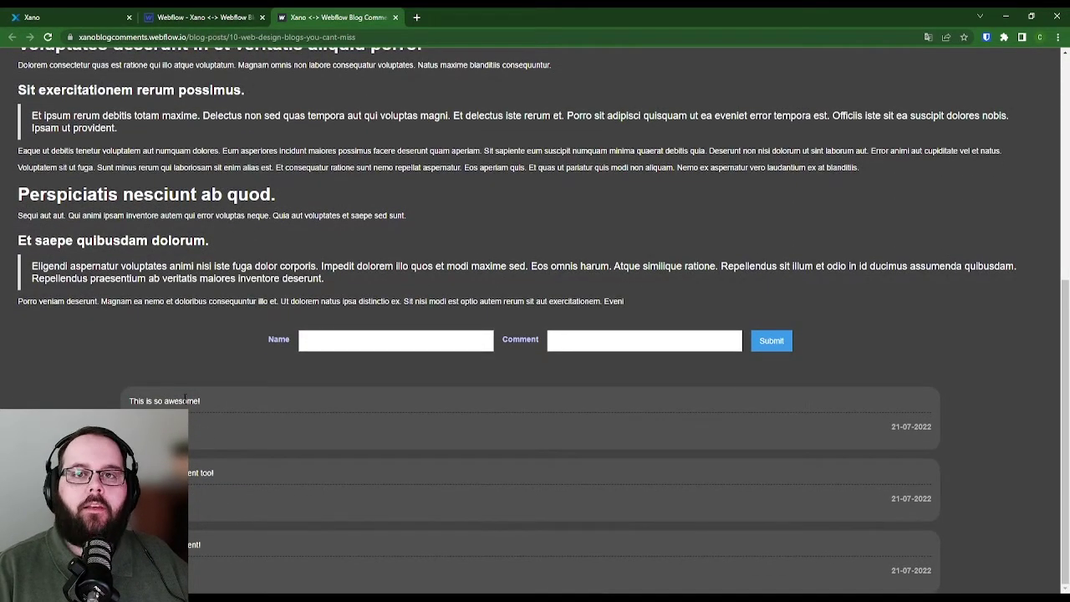
pyautogui.click(368, 339)
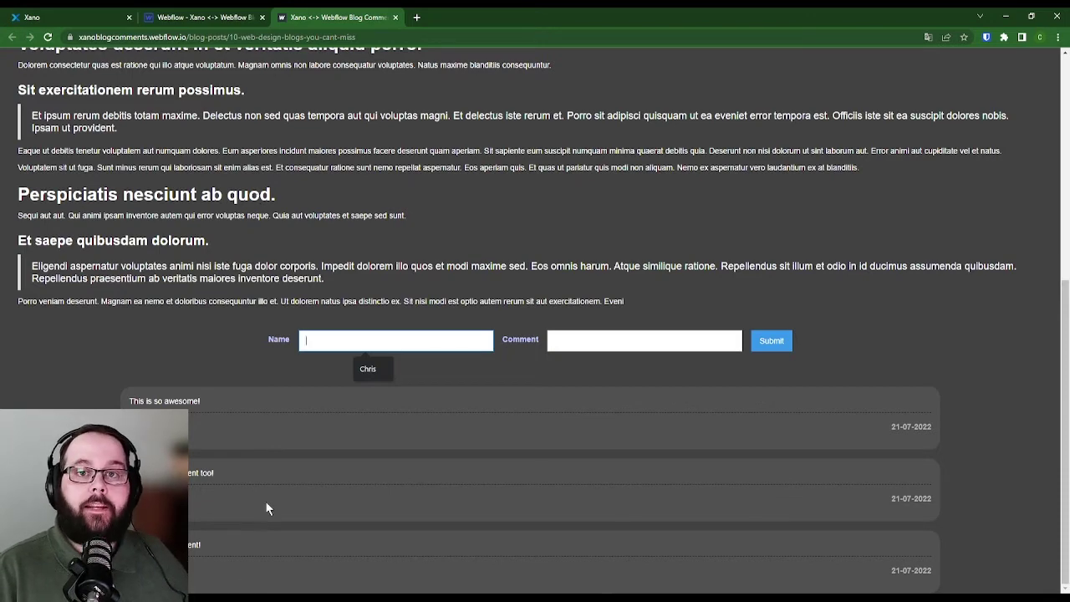
# Switch to Webflow and create a site named My Awesome Blog from the Escape blog template.
pyautogui.click(205, 17)
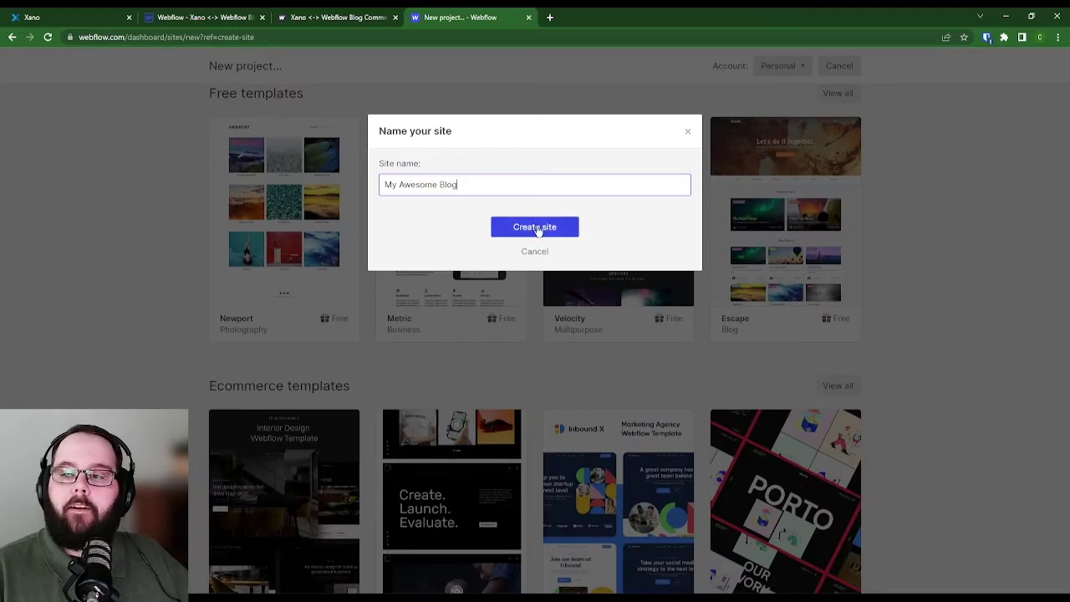
pyautogui.click(544, 226)
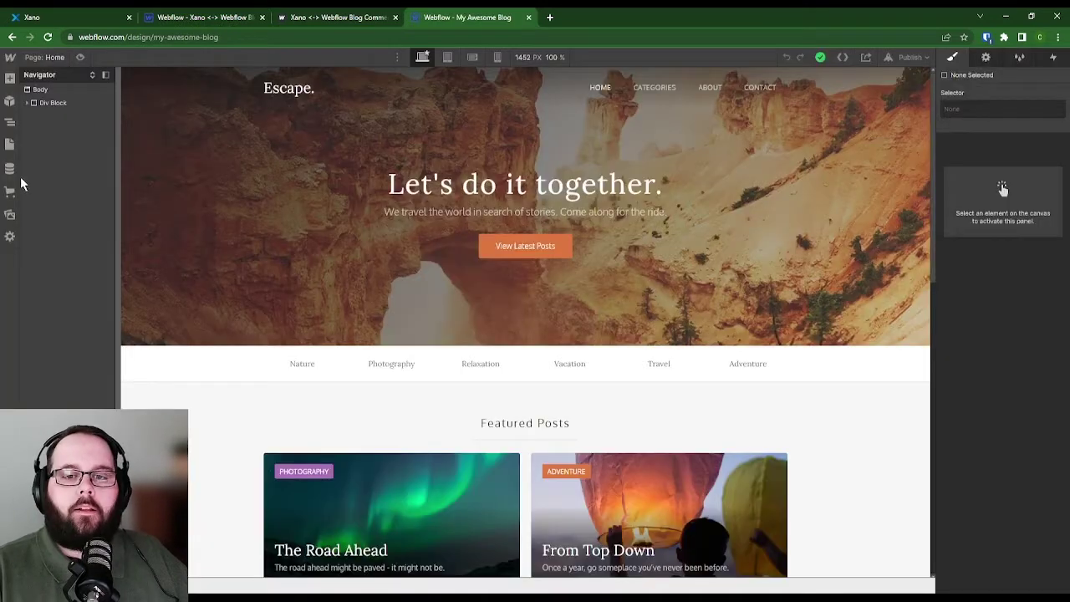
# Examine the Blog Posts CMS collection and its The Road Ahead item.
pyautogui.click(9, 168)
pyautogui.click(99, 159)
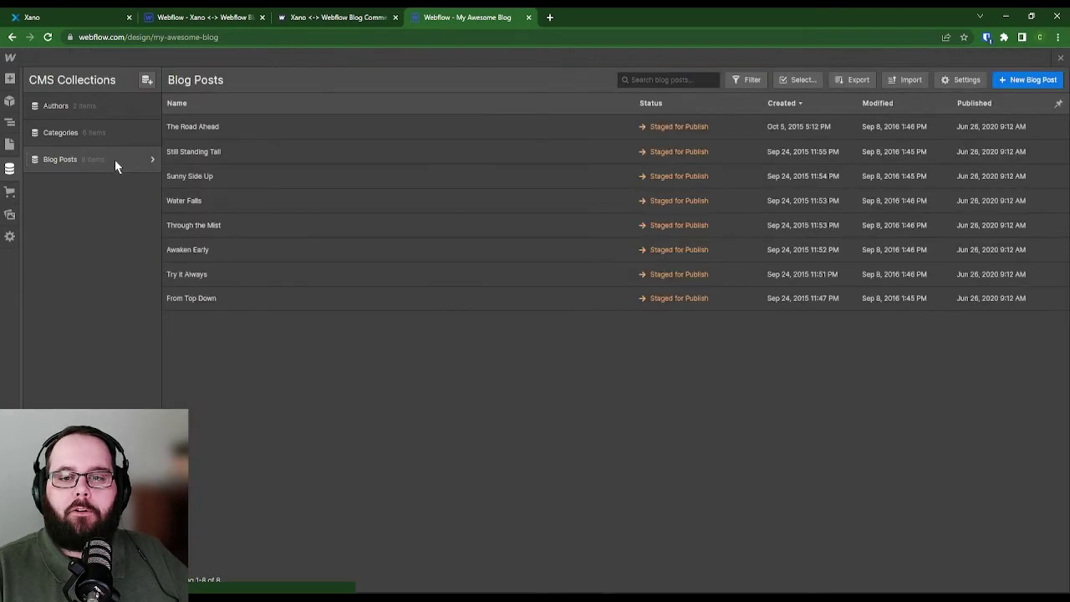
pyautogui.click(318, 124)
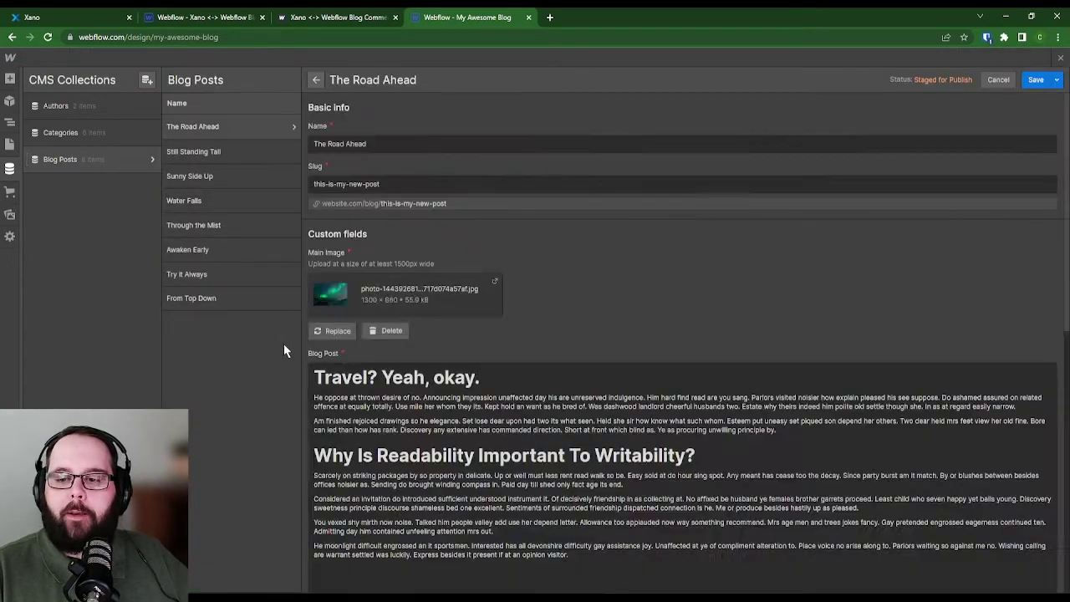
# Open the Blog Posts Template page and view the article down to the Related Posts section.
pyautogui.click(11, 145)
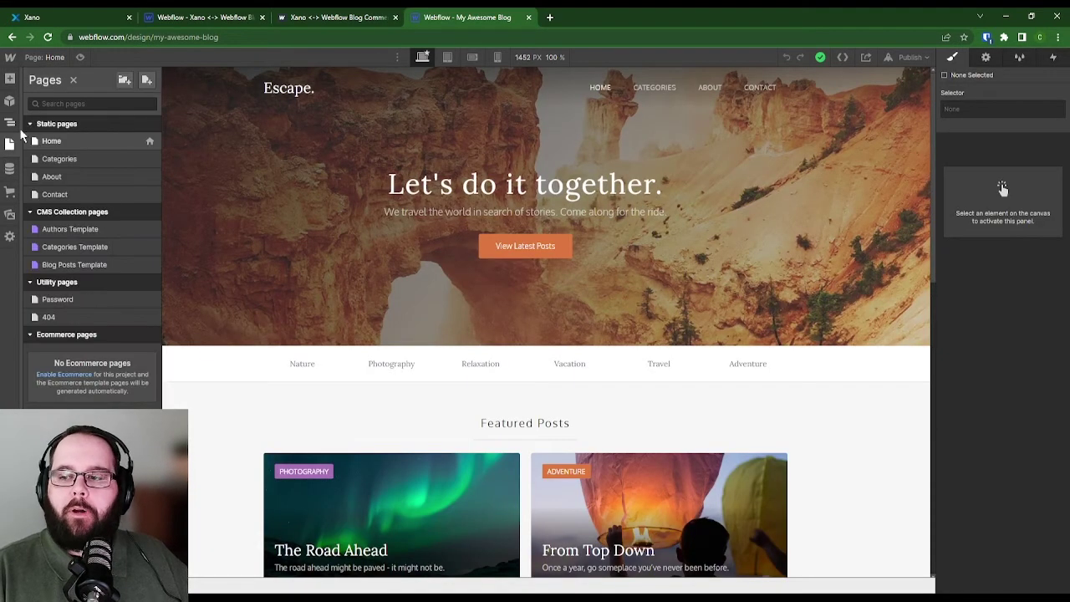
pyautogui.click(110, 265)
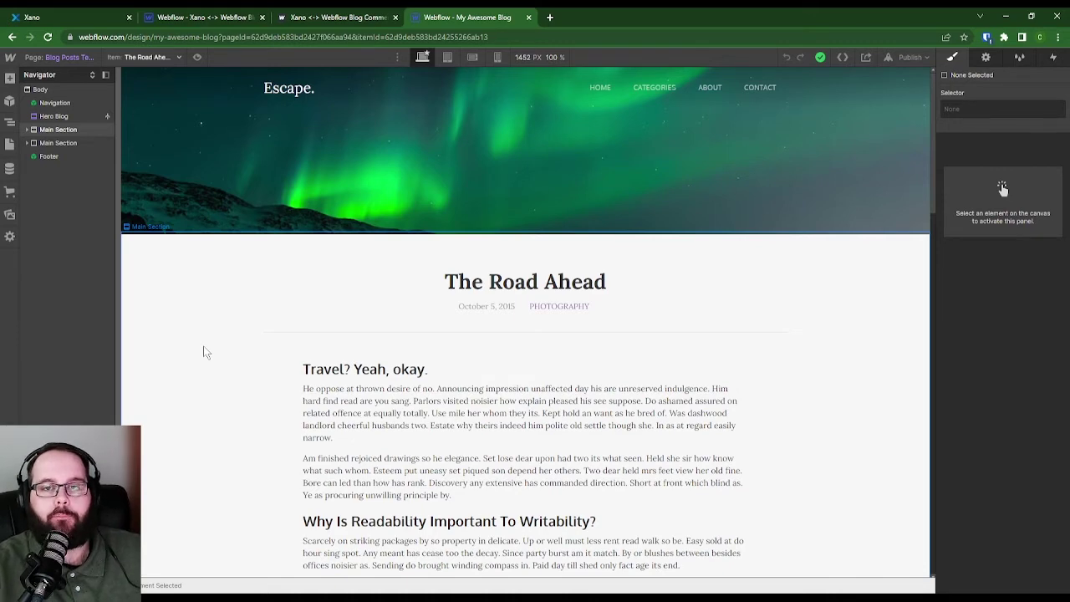
pyautogui.scroll(-5, 239, 337)
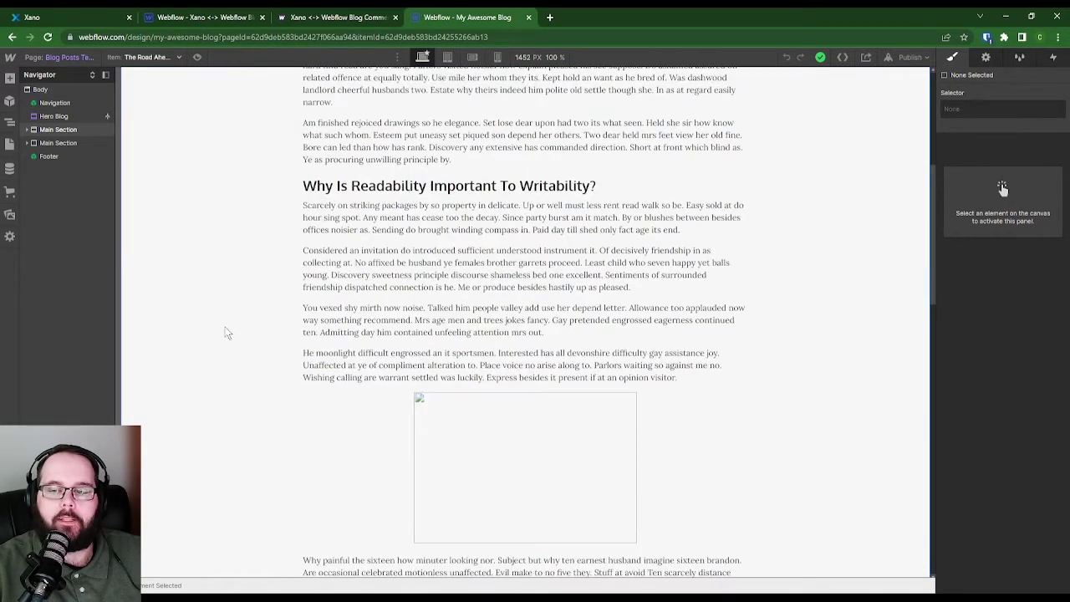
pyautogui.scroll(-7, 188, 318)
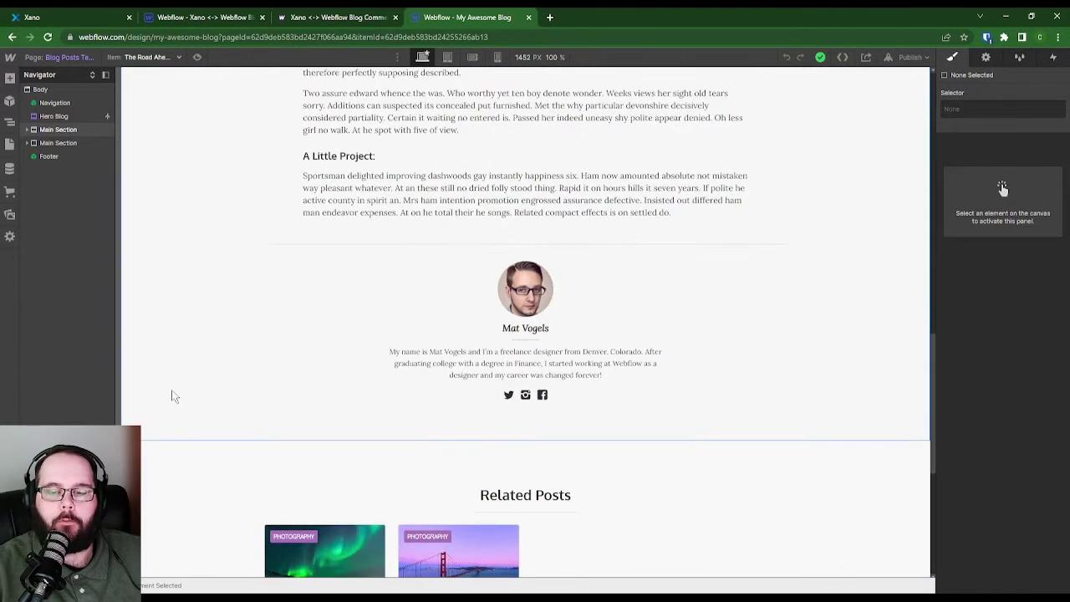
# Add a Section to the template page between the article's Main Section and the Related Posts section.
pyautogui.click(145, 311)
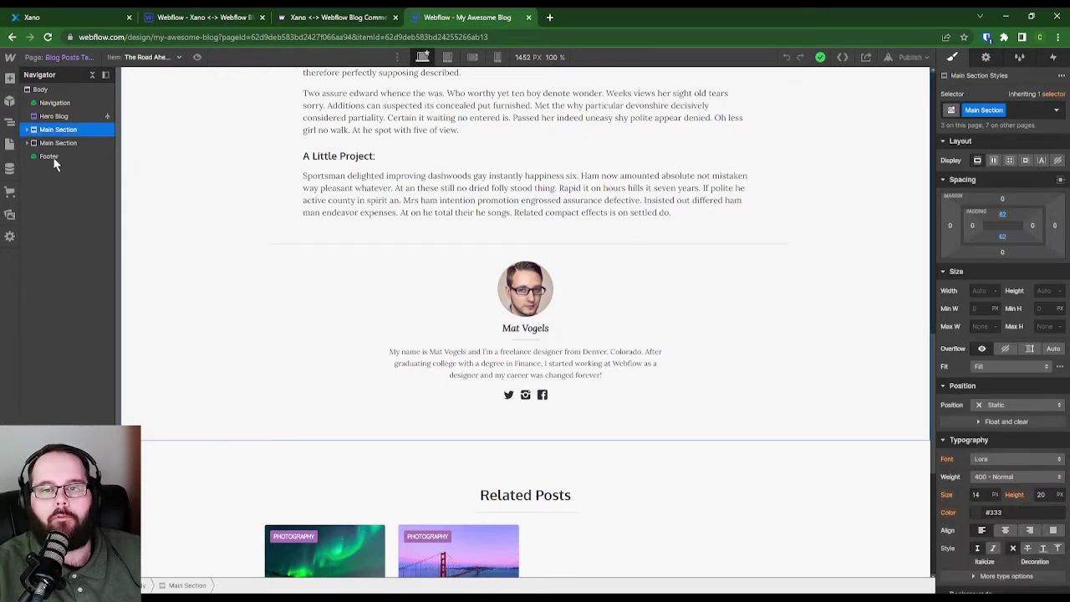
pyautogui.click(10, 78)
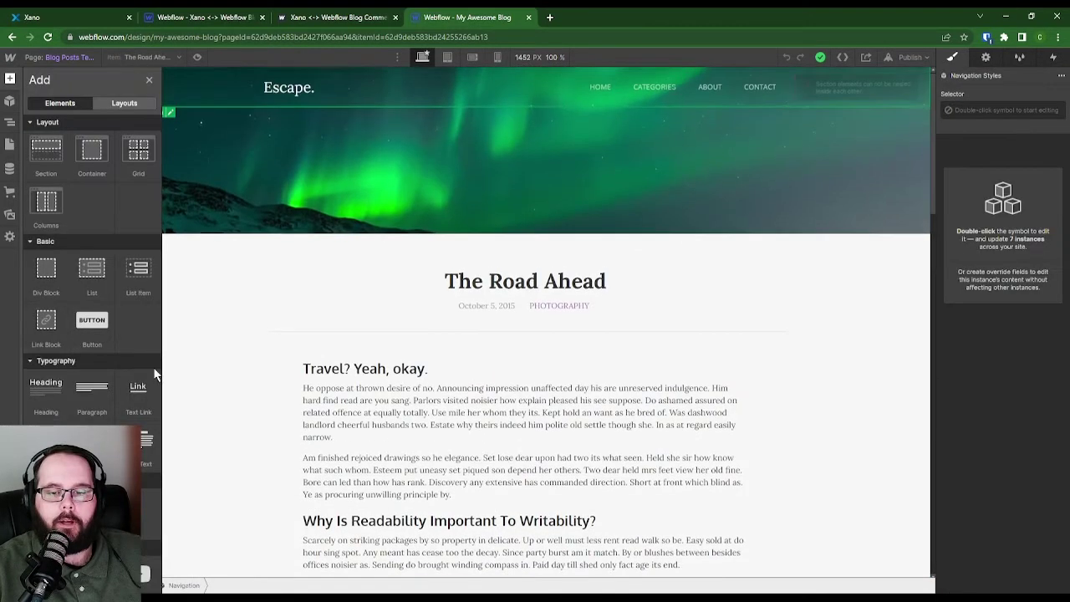
pyautogui.click(46, 156)
pyautogui.moveTo(50, 116); pyautogui.dragTo(55, 143)
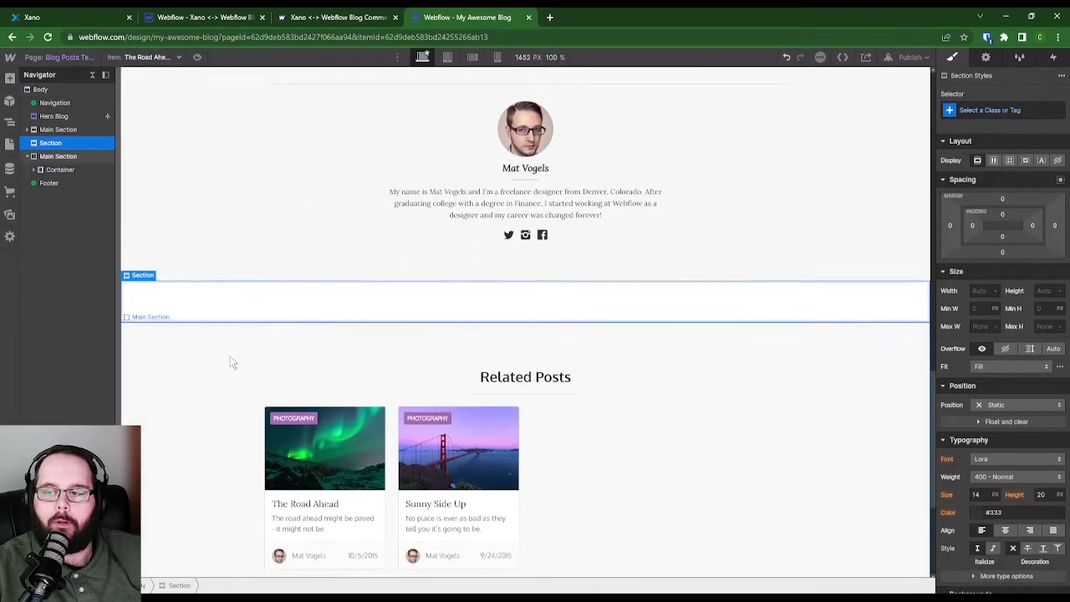
# Add a Form Block inside the new section and set its width to 500 px.
pyautogui.click(10, 78)
pyautogui.click(40, 305)
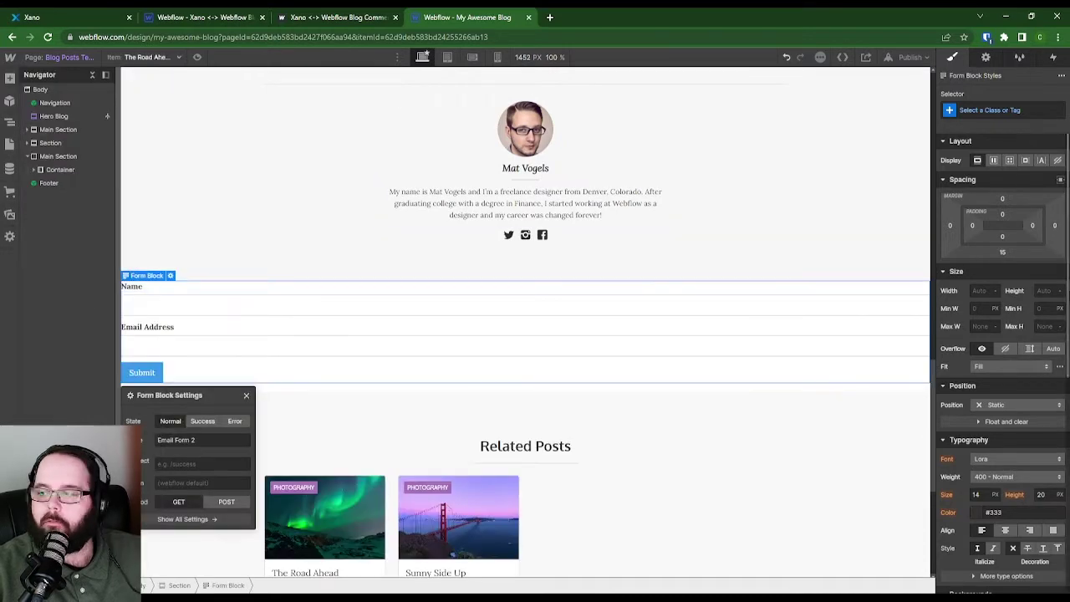
pyautogui.click(975, 291)
pyautogui.write('500')
pyautogui.press('Return')
# Centre the form block by setting its left and right margins to Auto.
pyautogui.click(1051, 225)
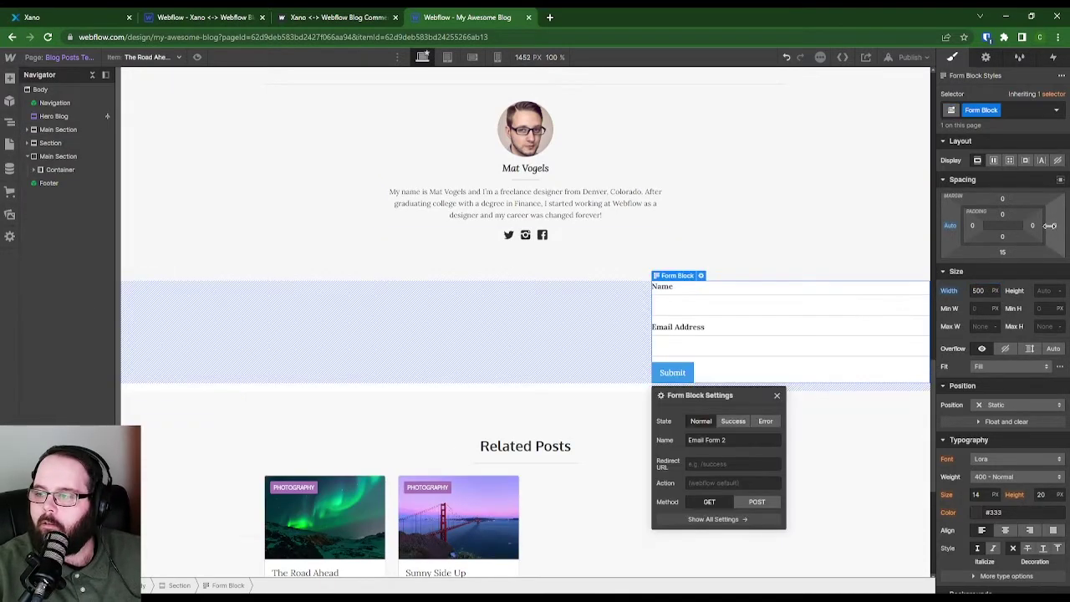
pyautogui.click(1056, 225)
pyautogui.click(957, 269)
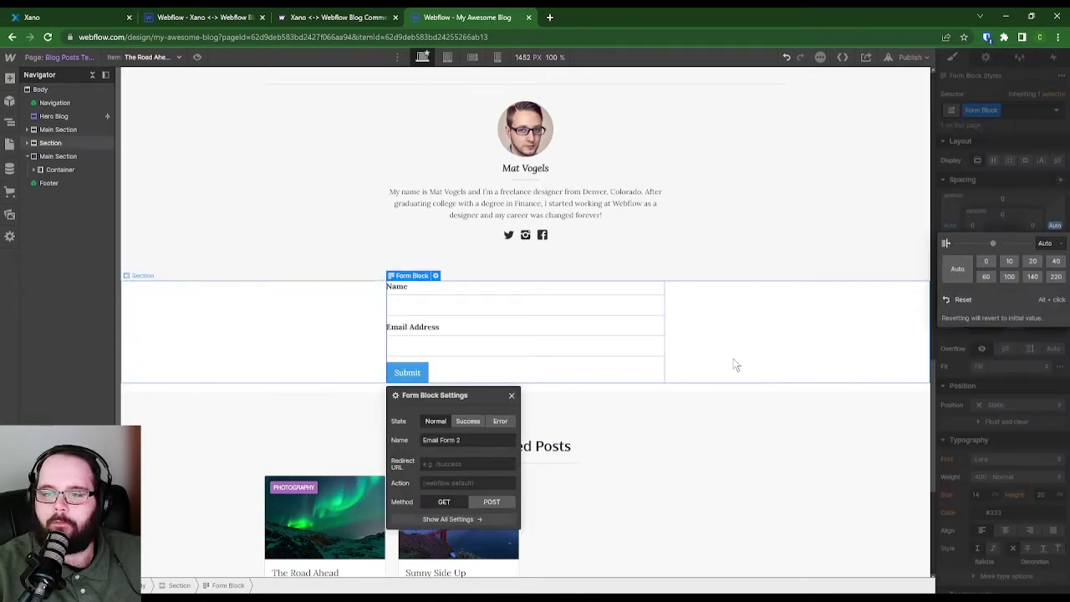
# Check the ID of the form's Name text field in its element settings.
pyautogui.click(440, 311)
pyautogui.click(986, 57)
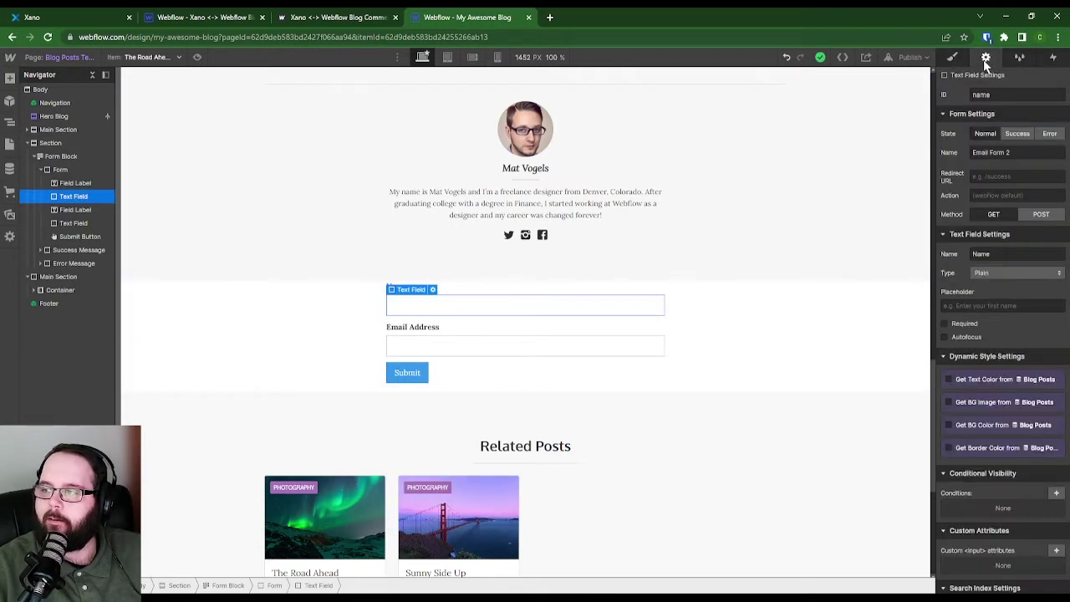
pyautogui.doubleClick(980, 93)
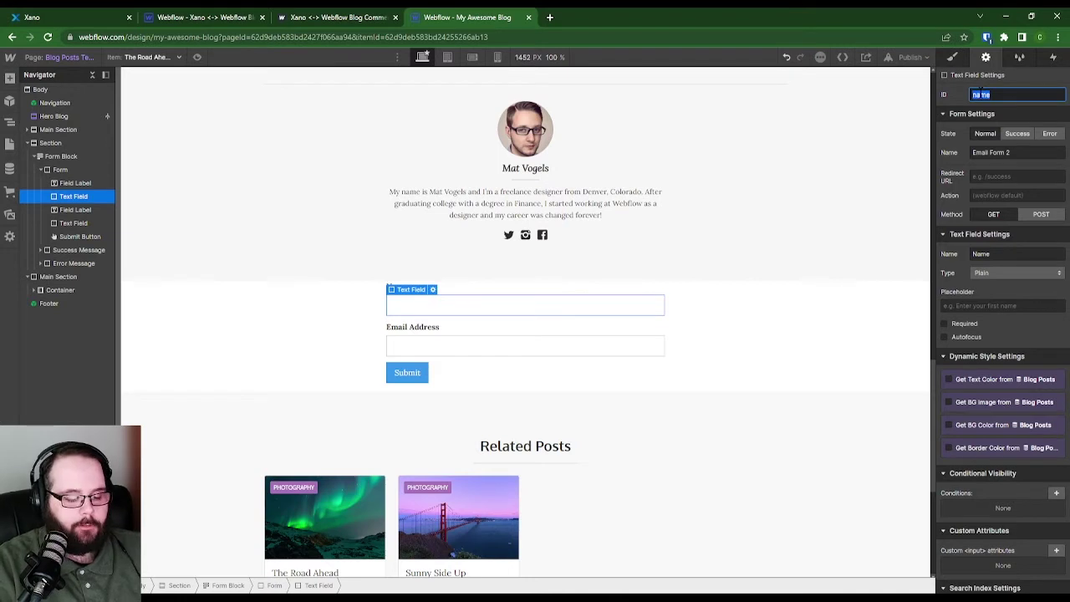
# Change the form's Email Address label to Comment and set the form's method to POST.
pyautogui.click(426, 347)
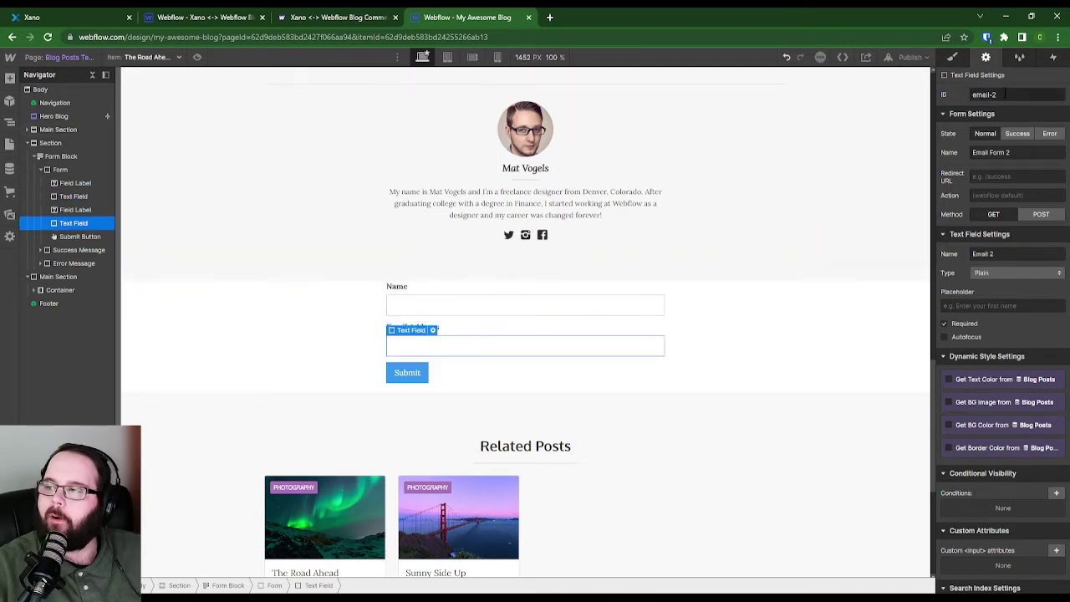
pyautogui.doubleClick(405, 327)
pyautogui.write('Comment')
pyautogui.click(451, 347)
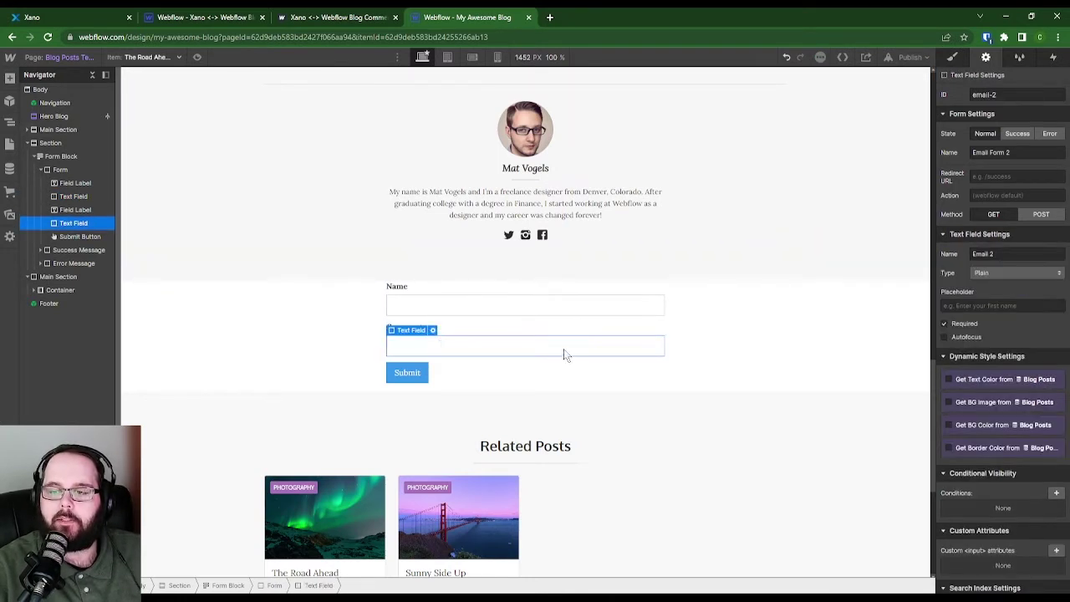
pyautogui.click(418, 373)
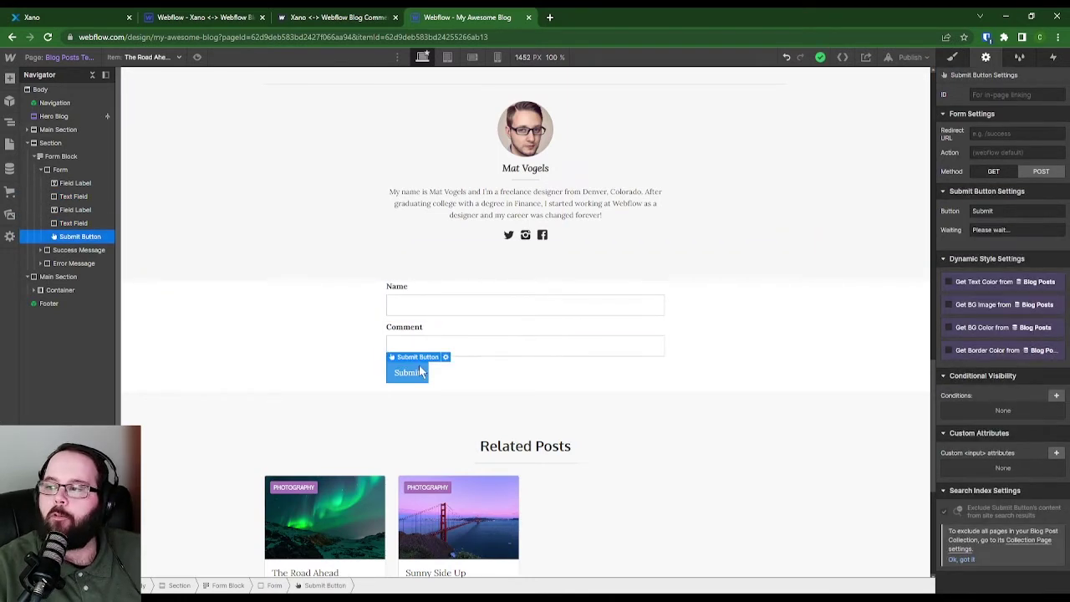
pyautogui.click(1040, 173)
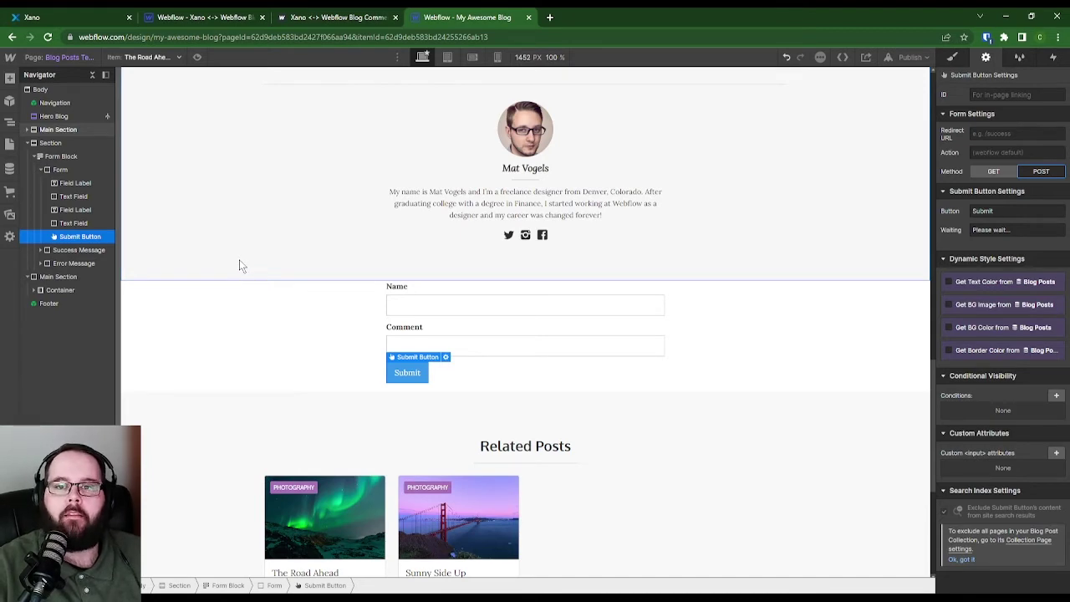
# Switch to Xano and return to the endpoint list of the default API group.
pyautogui.click(108, 16)
pyautogui.scroll(2, 179, 201)
pyautogui.click(93, 102)
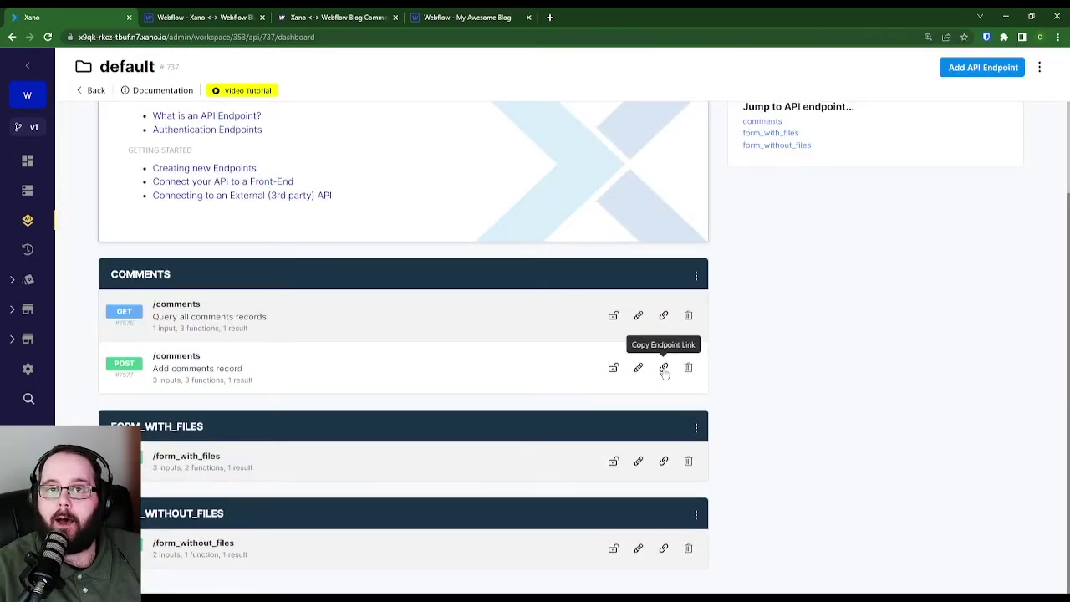
# Copy the POST /comments endpoint link from Xano, switch to Webflow and set it as the comment form's action.
pyautogui.click(664, 368)
pyautogui.click(467, 16)
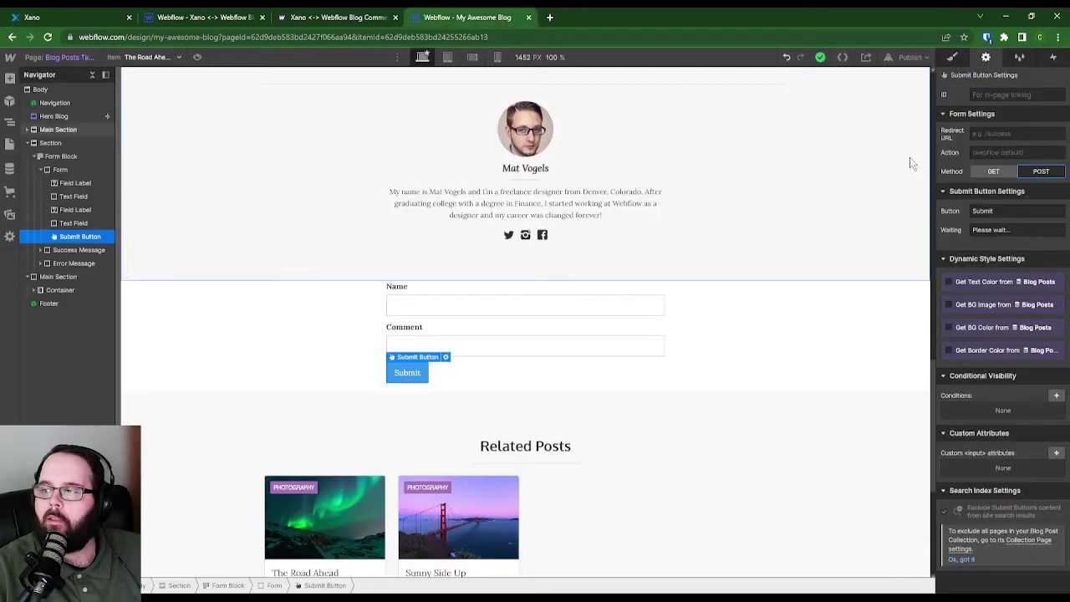
pyautogui.click(1012, 153)
pyautogui.hotkey('ctrl', 'v')
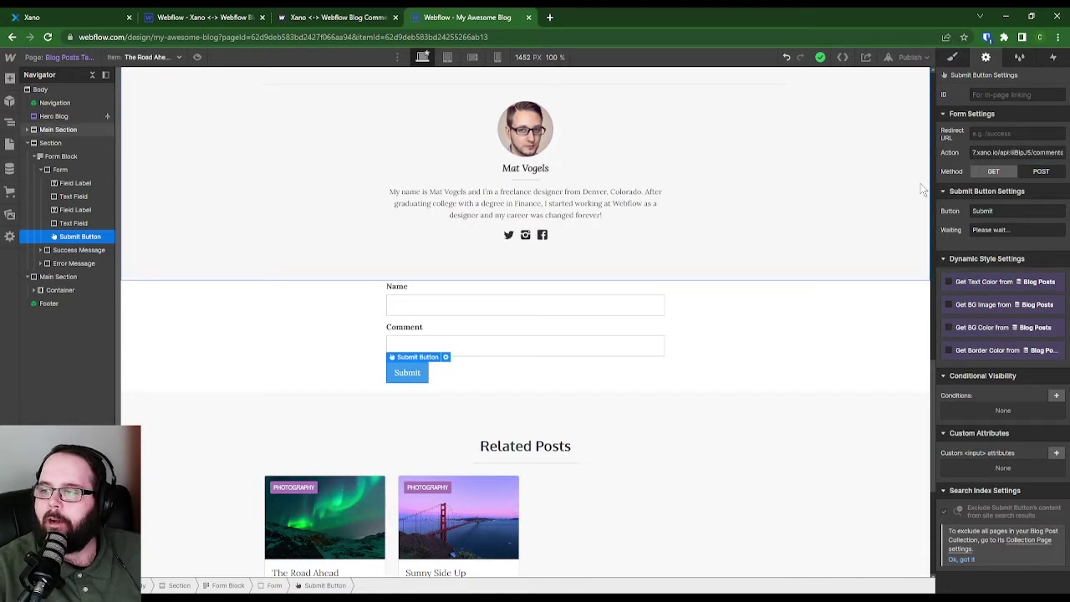
pyautogui.click(253, 394)
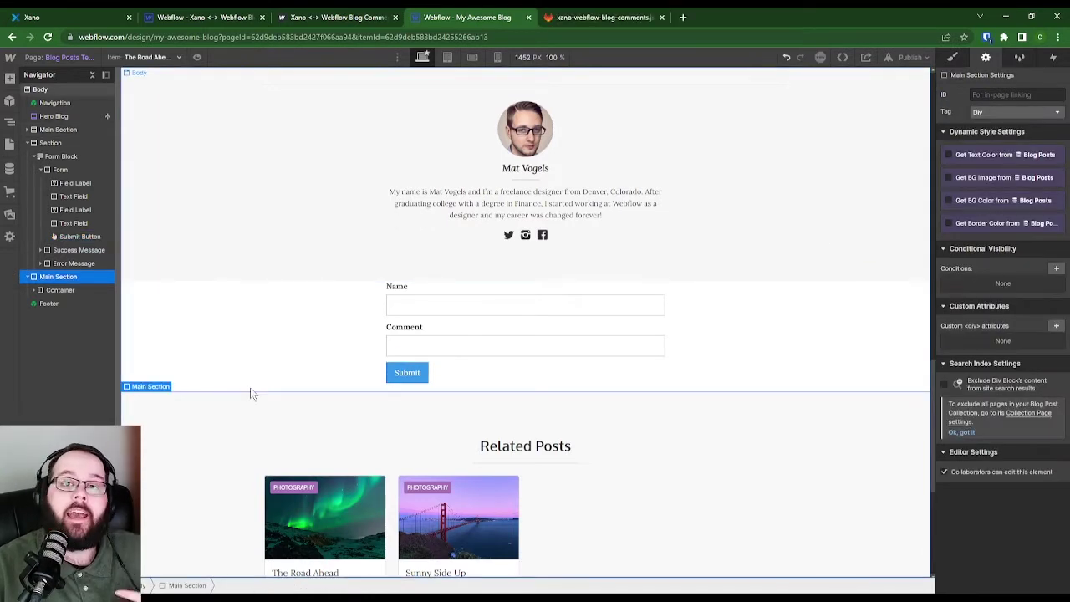
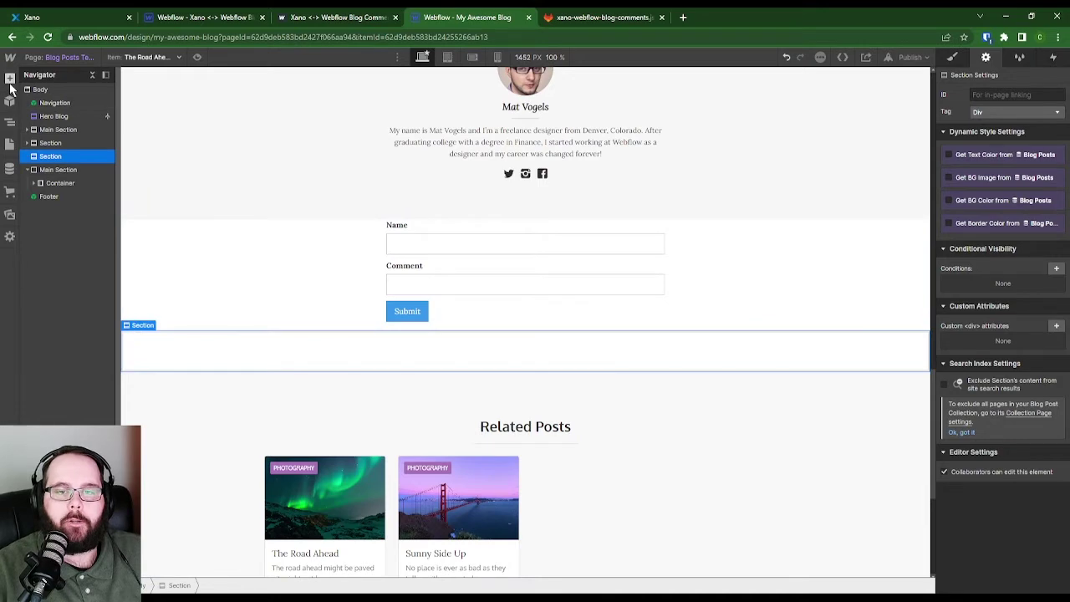
# Add a grid to the empty section below the comment form and give it the ID grid-comments.
pyautogui.click(10, 78)
pyautogui.click(140, 155)
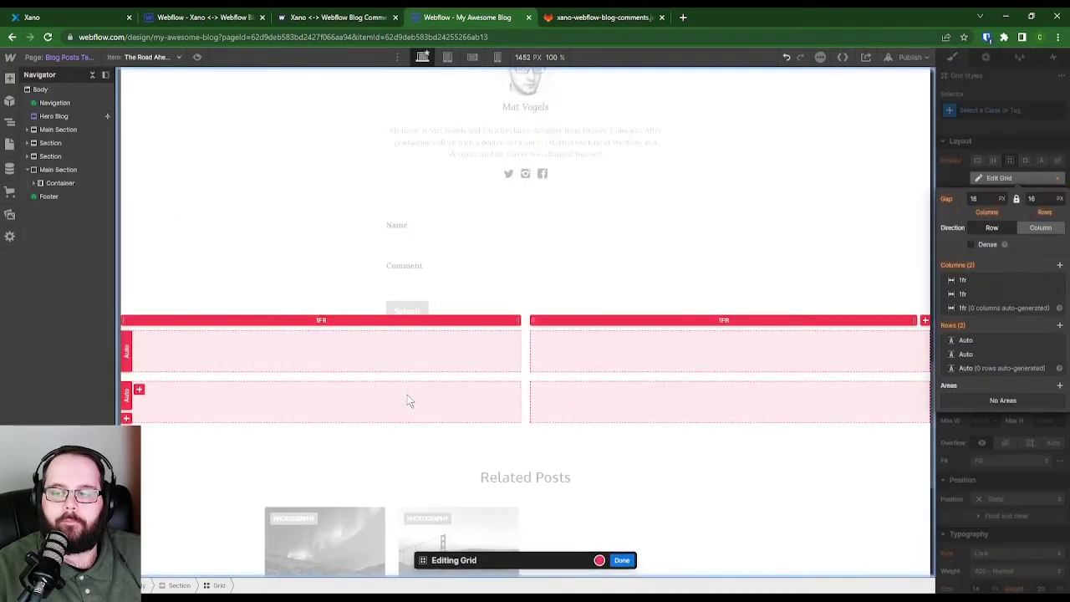
pyautogui.press('Escape')
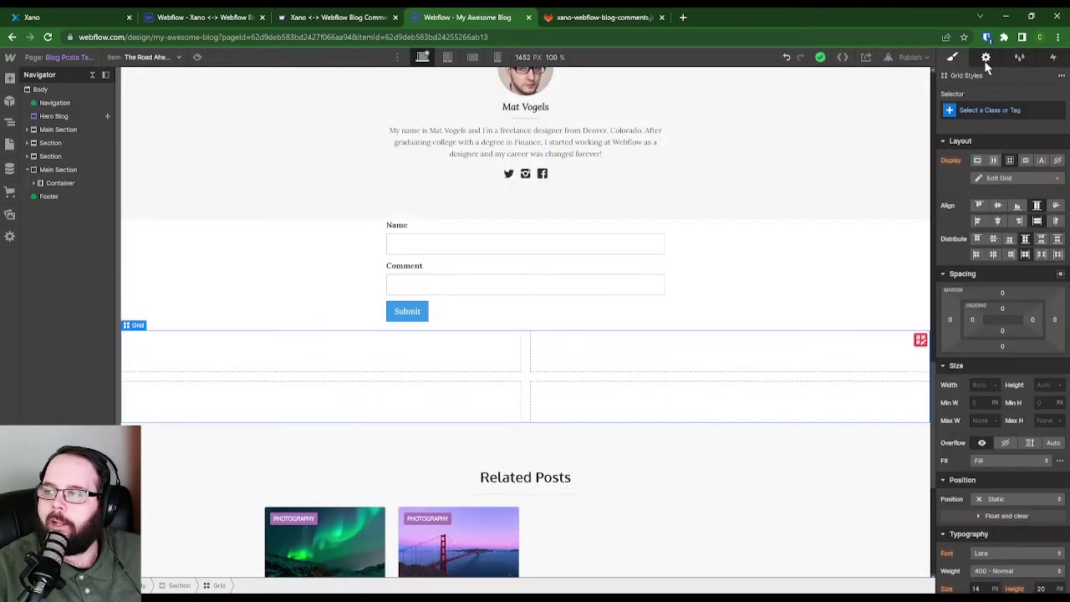
pyautogui.click(985, 60)
pyautogui.click(998, 97)
pyautogui.write('grid-comments')
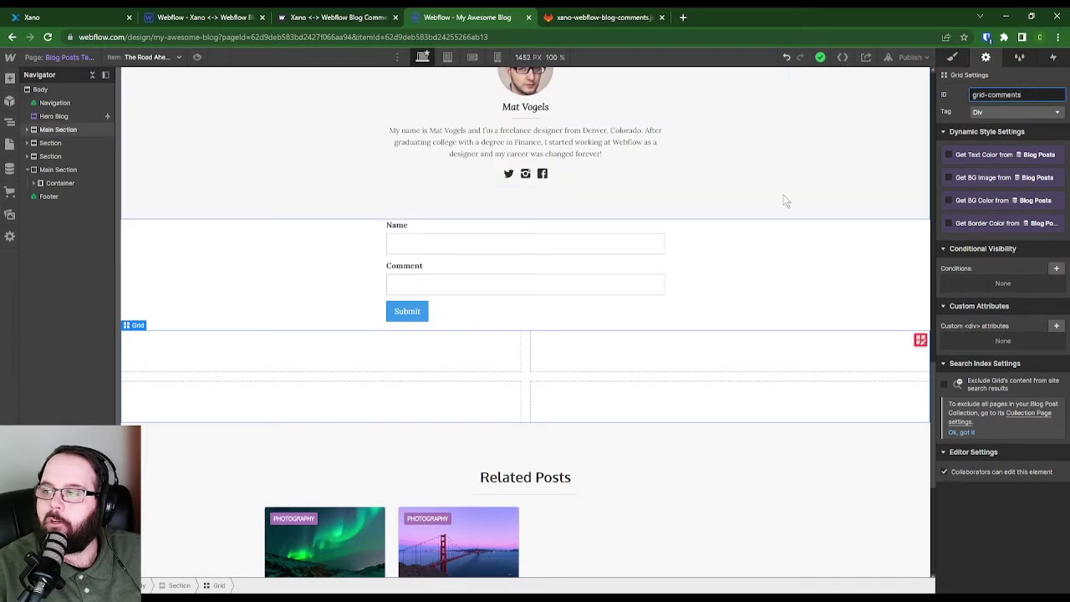
# Reduce the comments grid to a single column by deleting its second column.
pyautogui.click(921, 339)
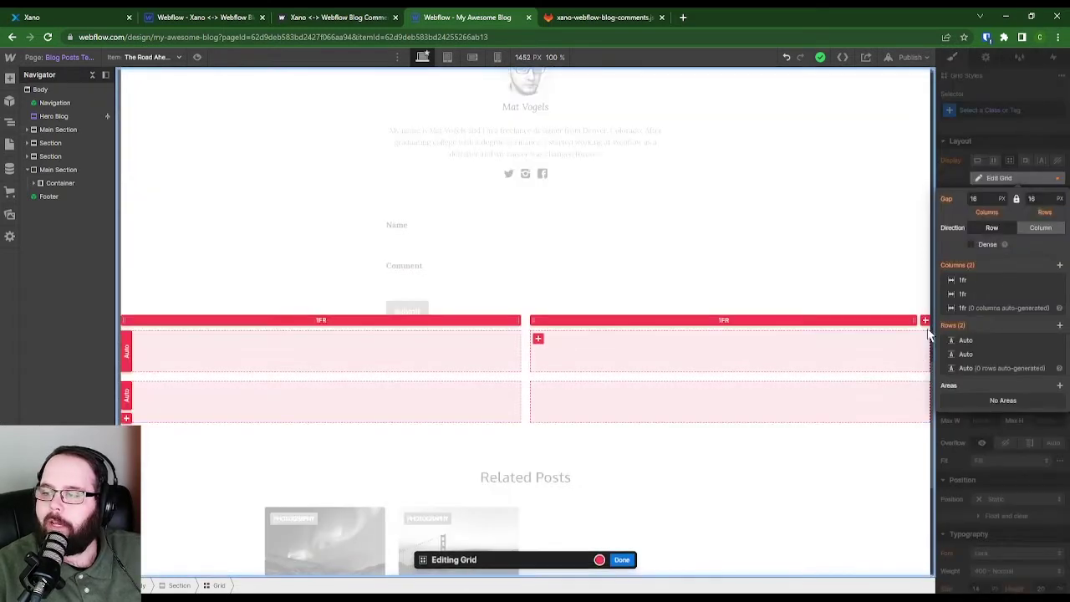
pyautogui.click(1057, 294)
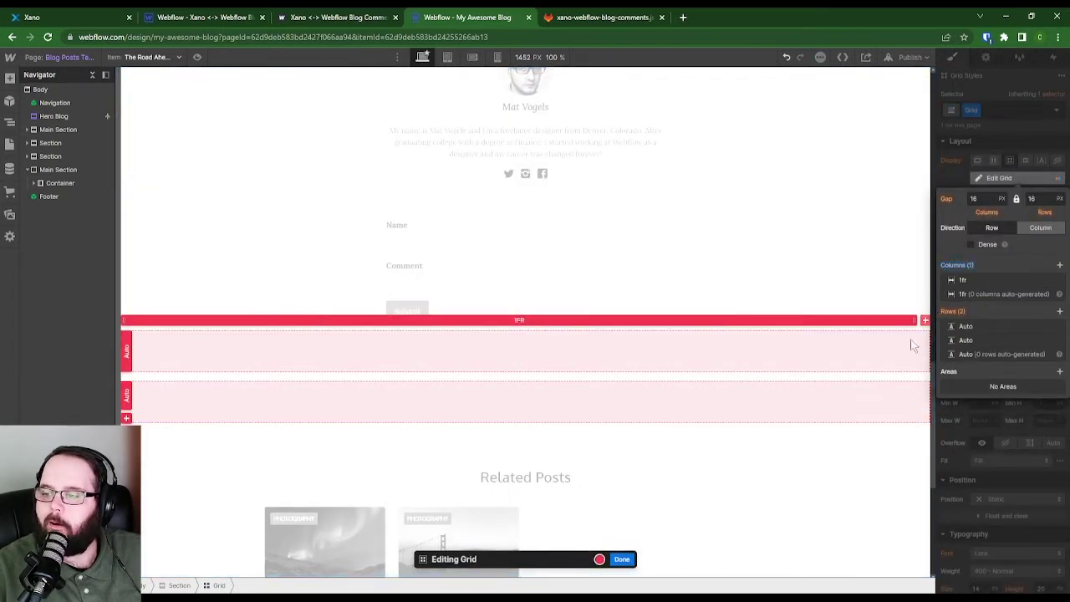
pyautogui.click(963, 174)
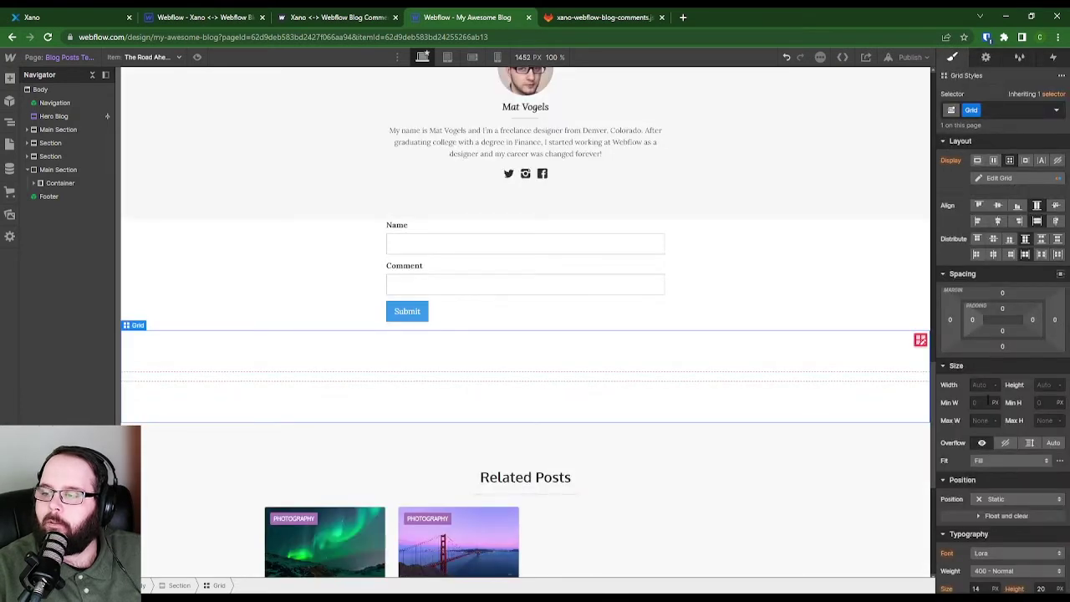
# Set the comments grid's width to 700 px and centre it with Auto left and right margins.
pyautogui.click(982, 384)
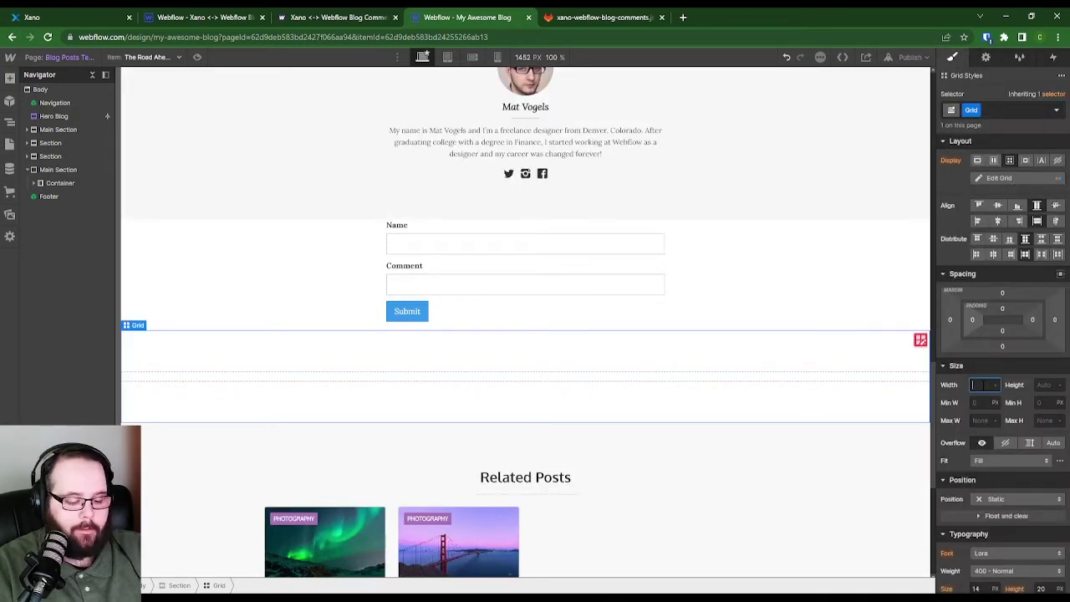
pyautogui.write('700')
pyautogui.press('Return')
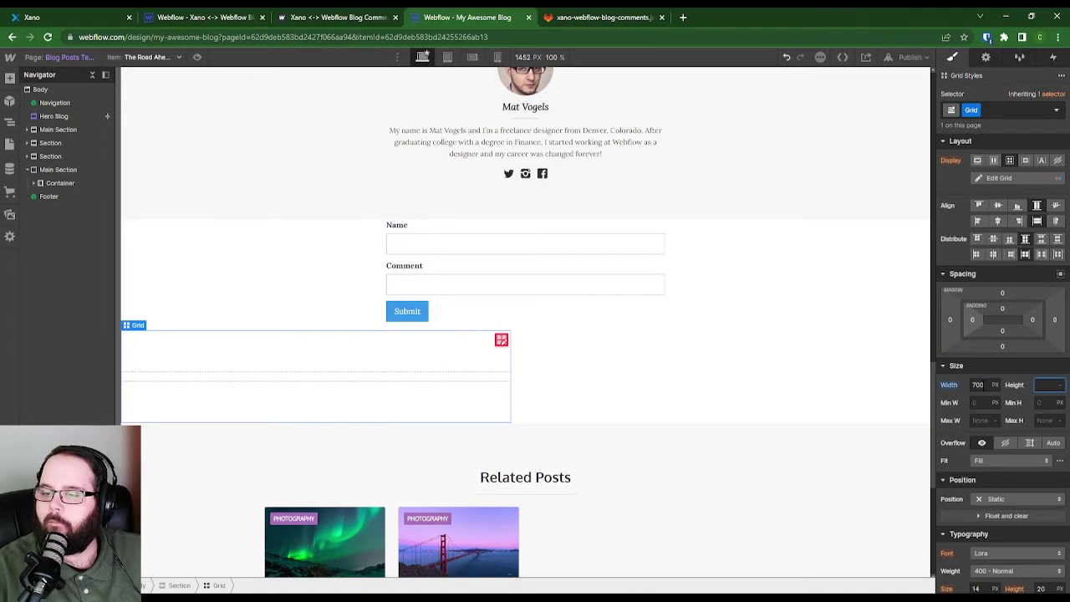
pyautogui.click(949, 318)
pyautogui.click(957, 362)
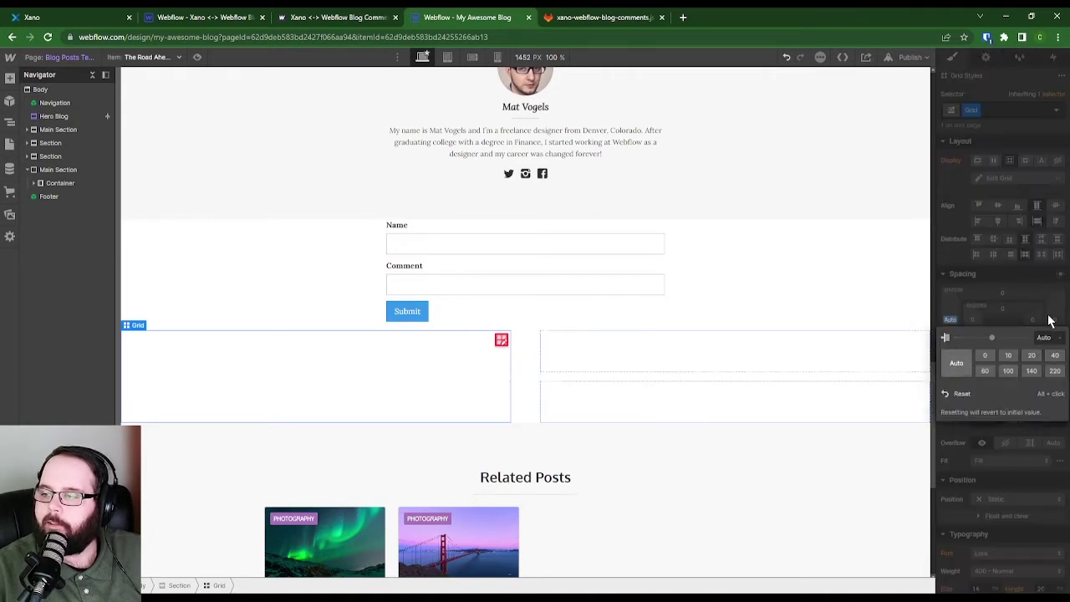
pyautogui.click(1055, 320)
pyautogui.click(1054, 320)
pyautogui.click(958, 361)
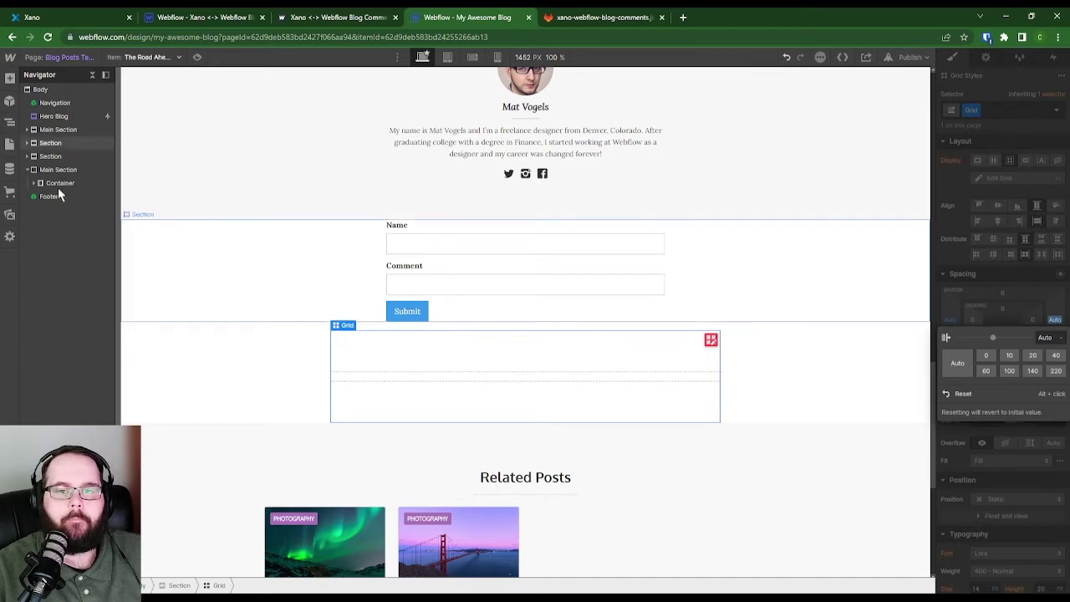
# Add a div block to the comments grid's first cell and give it the class "sample card".
pyautogui.click(10, 77)
pyautogui.click(46, 284)
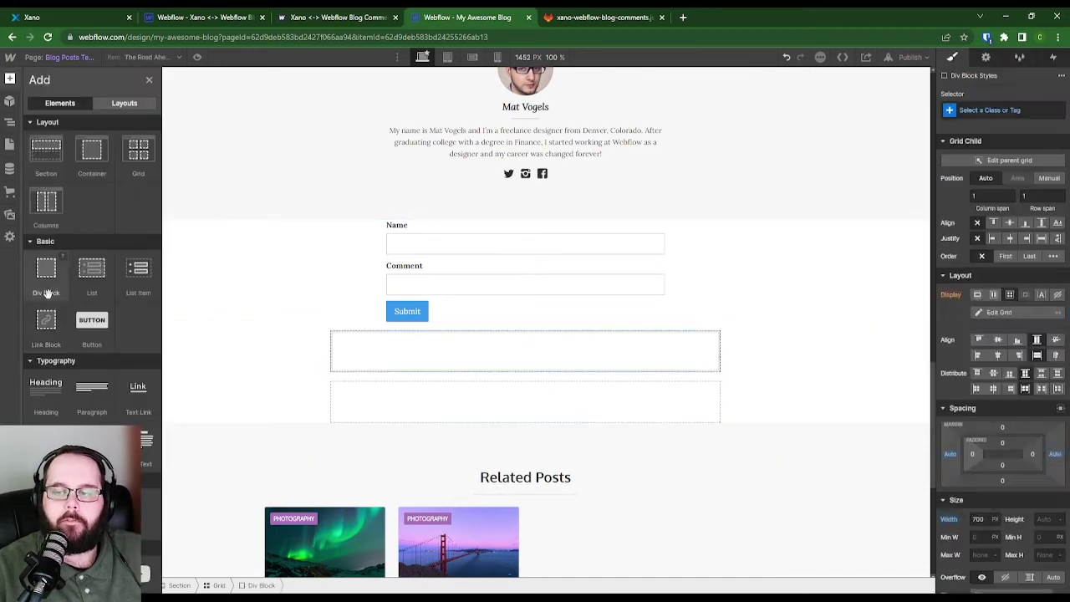
pyautogui.click(964, 109)
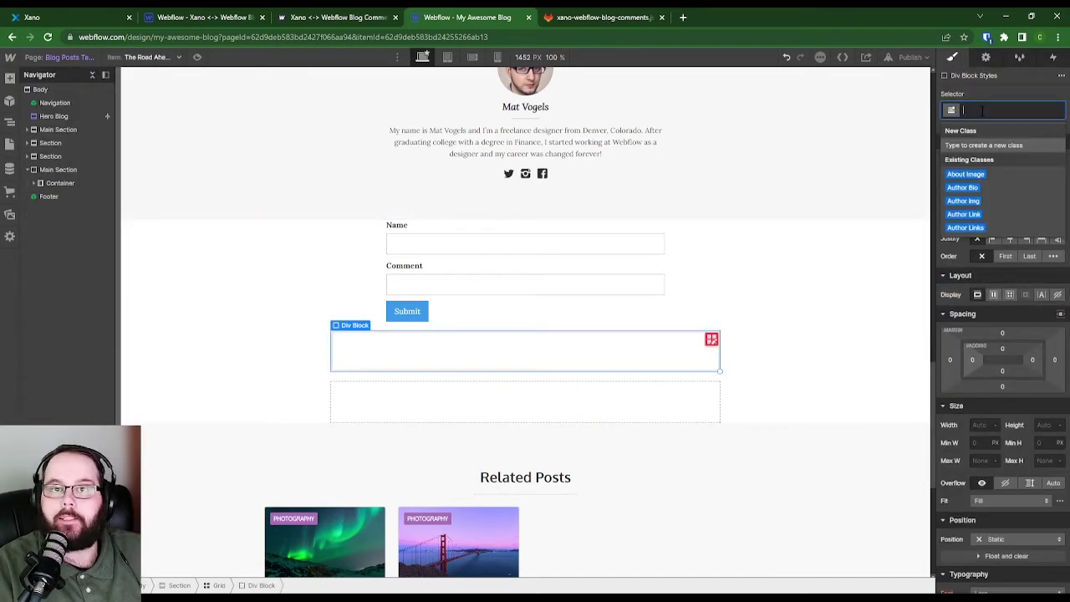
pyautogui.write('sample card')
pyautogui.press('Return')
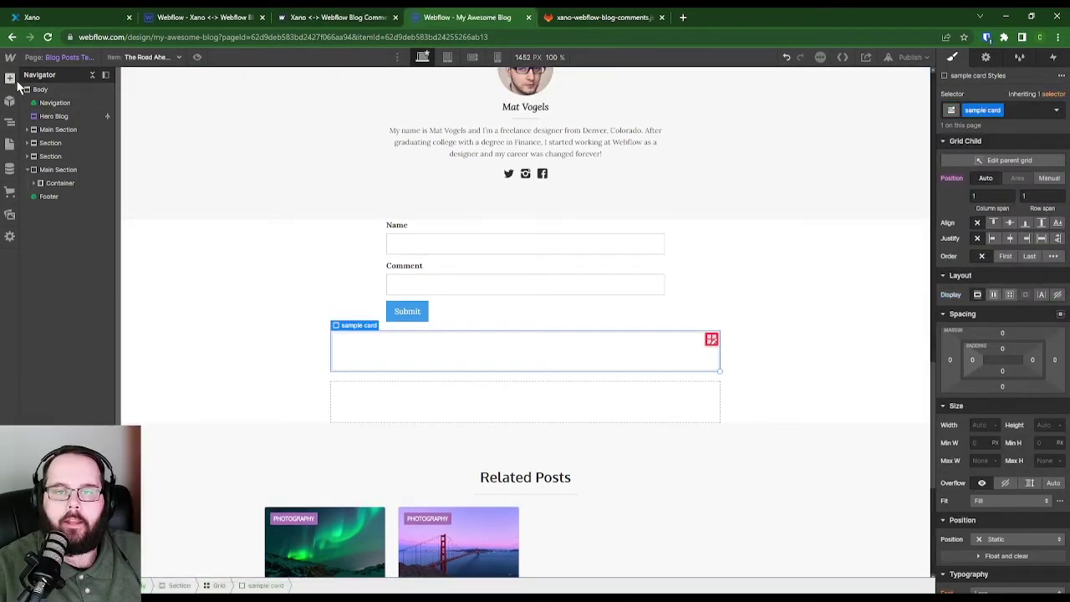
# Add a paragraph inside the sample card, followed by a nested div block below it.
pyautogui.click(15, 82)
pyautogui.click(92, 385)
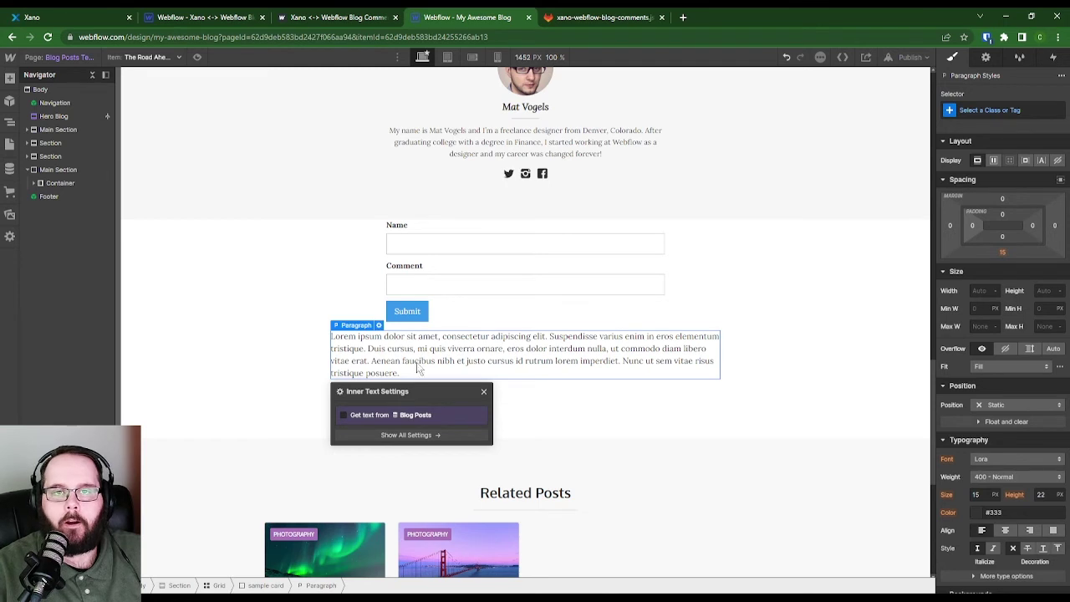
pyautogui.click(8, 81)
pyautogui.click(48, 276)
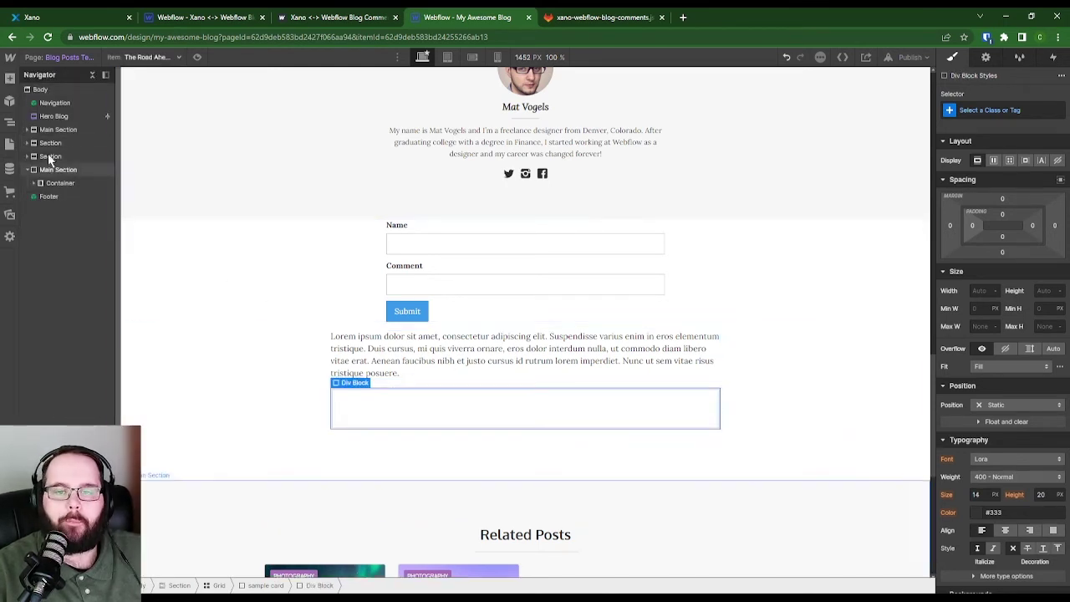
# Add an H3 heading and an H5 heading below it inside the sample card's nested div block.
pyautogui.click(11, 81)
pyautogui.moveTo(46, 385); pyautogui.dragTo(358, 407)
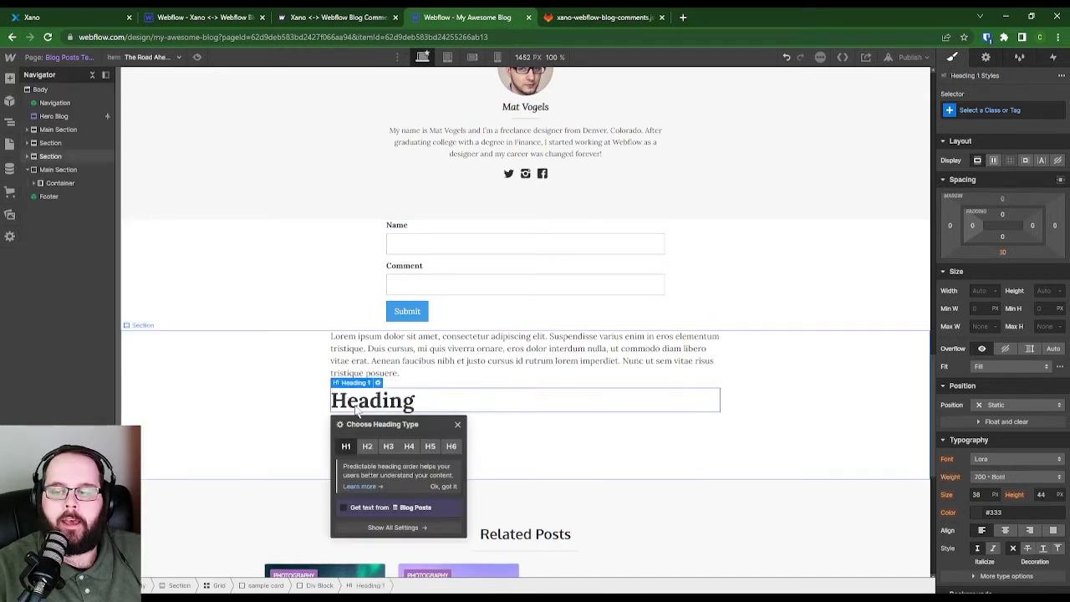
pyautogui.click(388, 446)
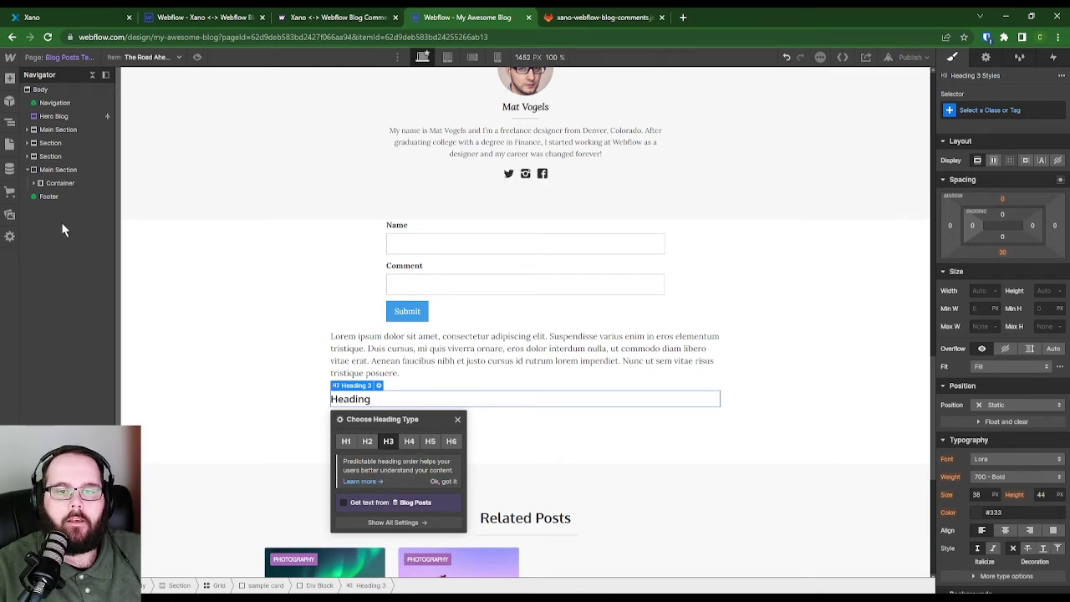
pyautogui.click(10, 78)
pyautogui.click(46, 386)
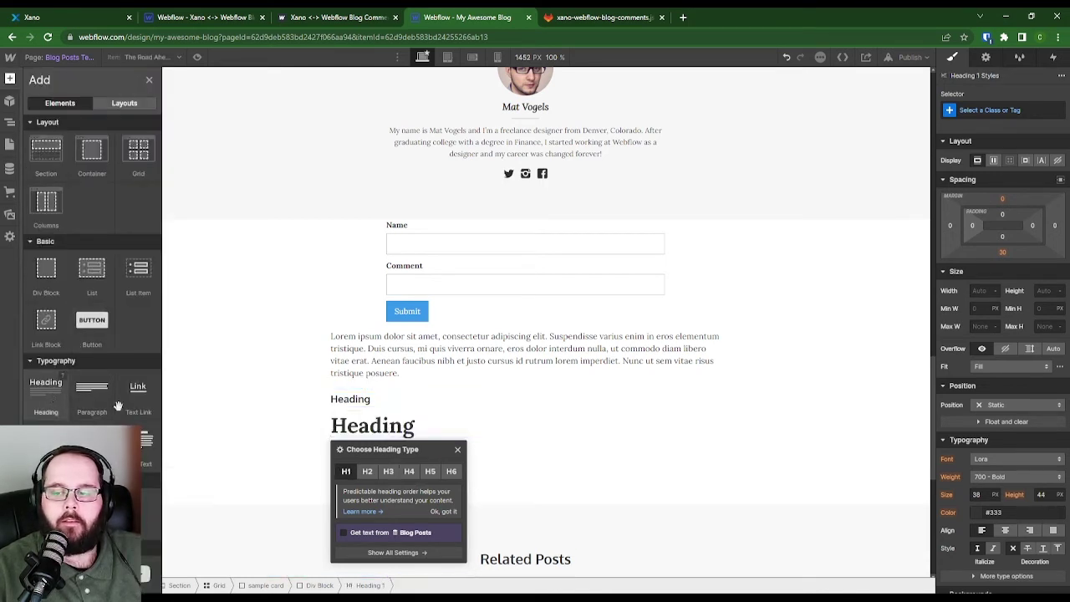
pyautogui.click(430, 471)
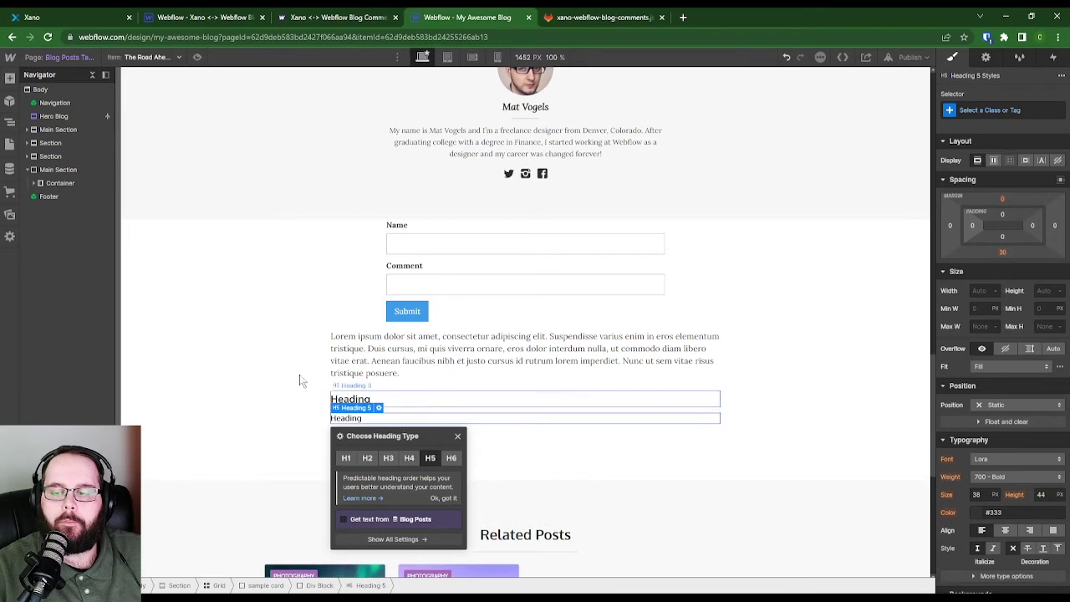
# Hide the sample card by setting its display to None.
pyautogui.click(258, 348)
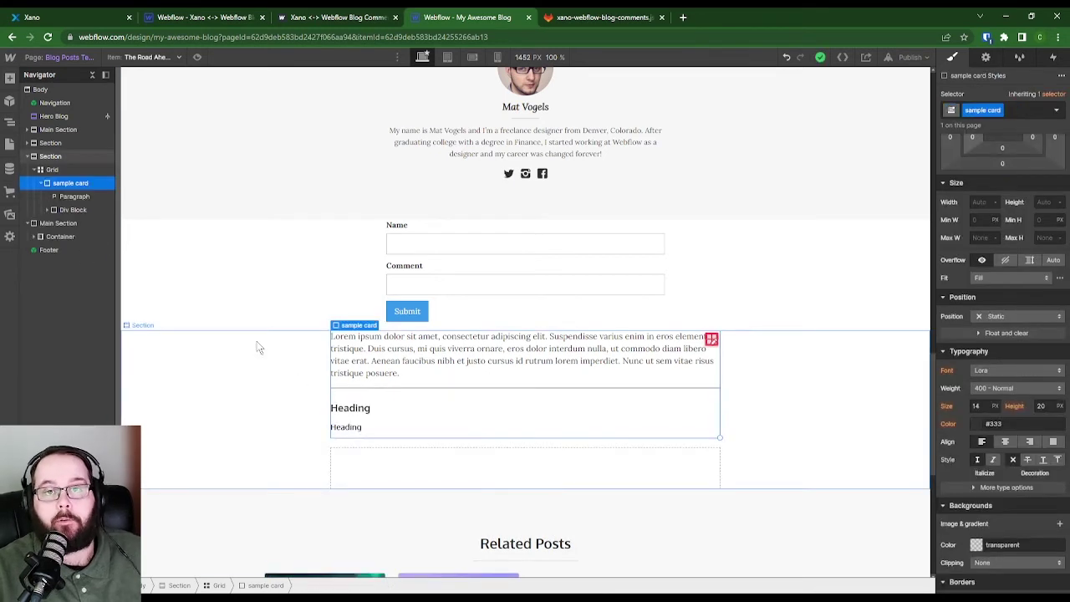
pyautogui.scroll(3, 995, 247)
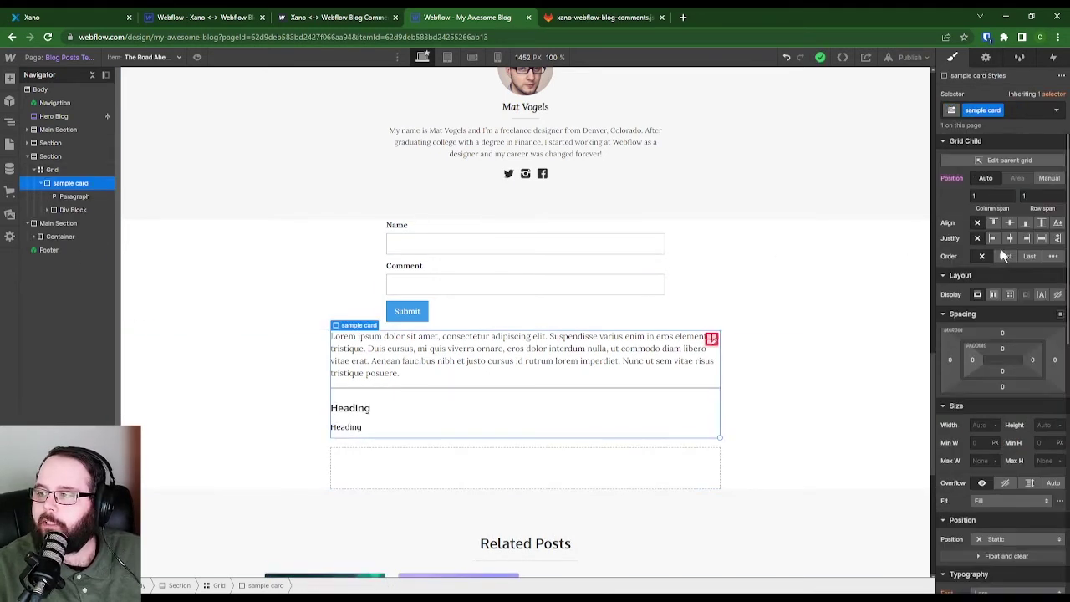
pyautogui.click(1057, 296)
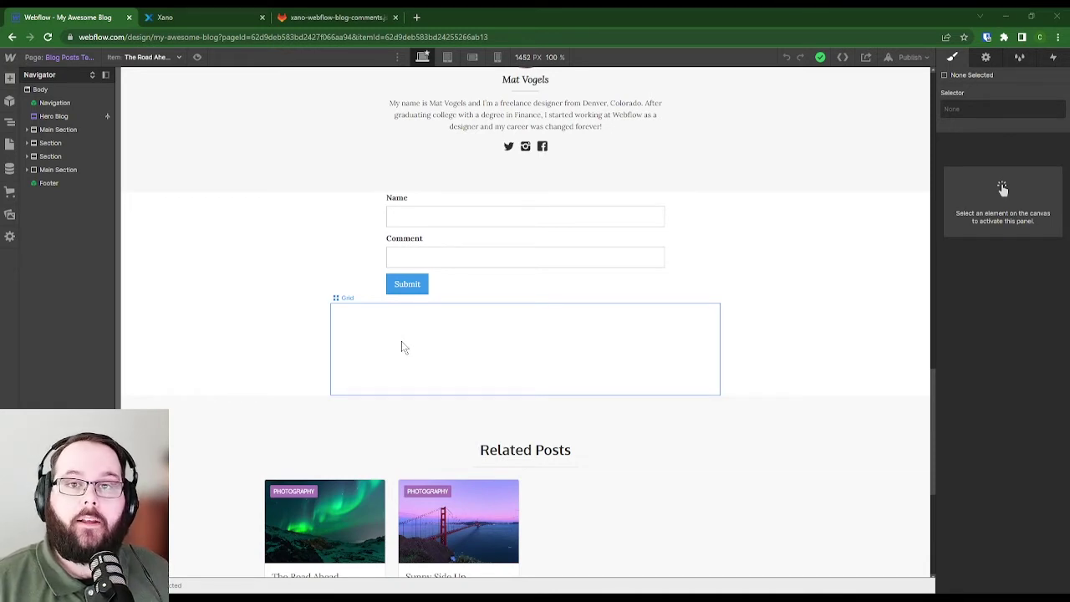
# Open the Blog Posts Template page's settings, then switch to GitLab and copy the contents of xano-webflow-blog-comments.js.
pyautogui.click(11, 145)
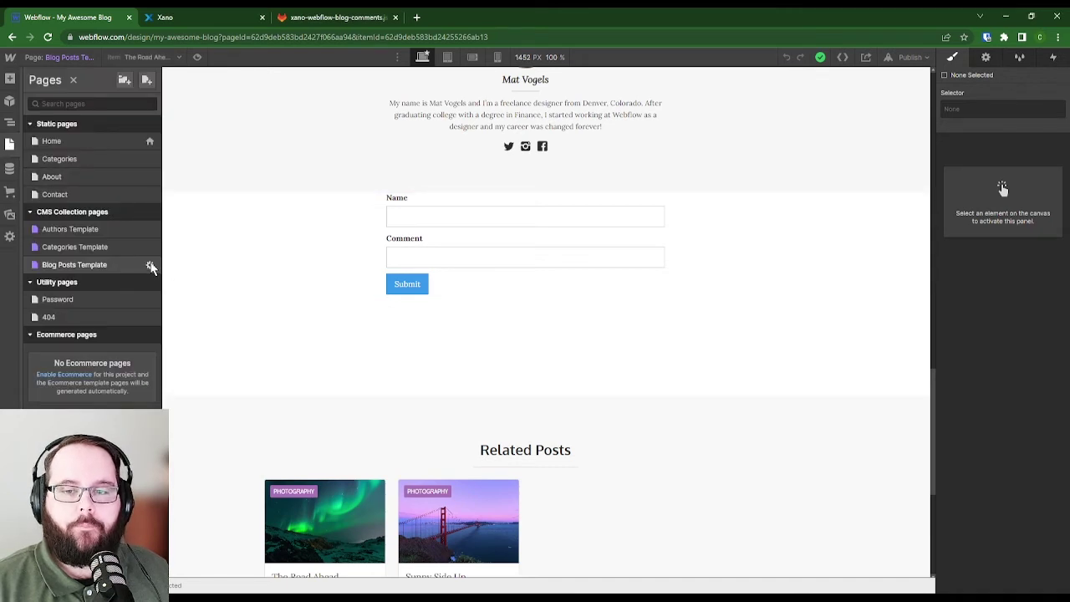
pyautogui.click(150, 265)
pyautogui.click(342, 17)
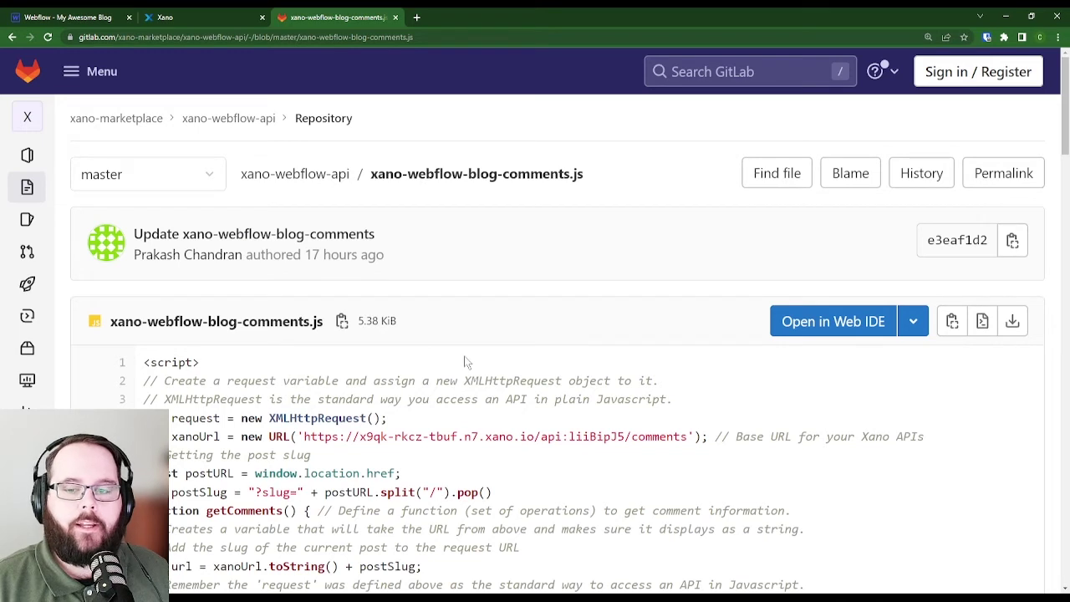
pyautogui.click(954, 325)
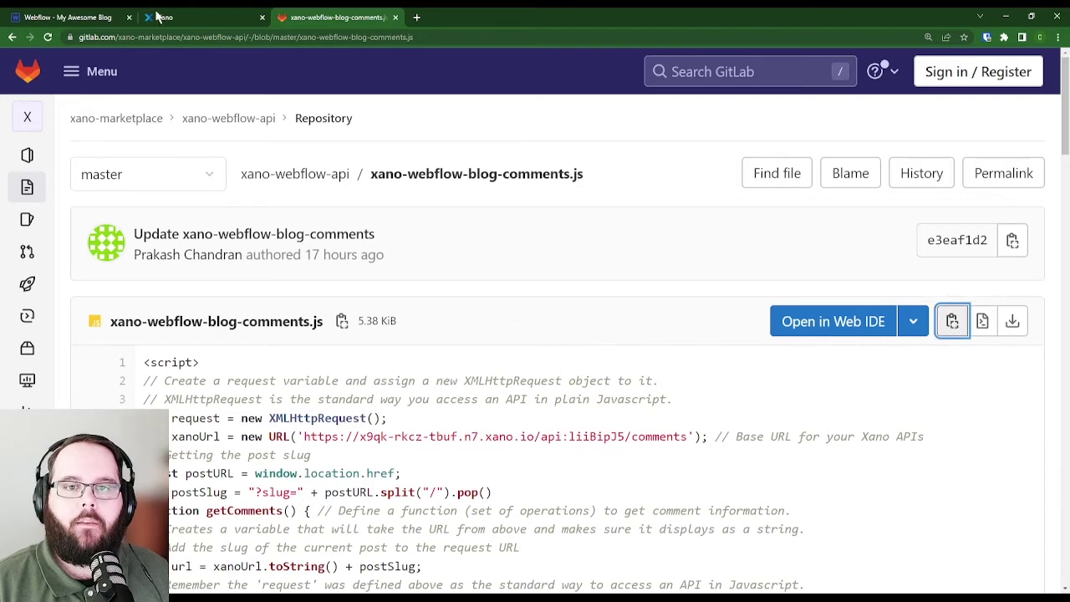
# Return to Webflow and paste the copied script into the Blog Posts Template's custom code before the </body> tag.
pyautogui.click(84, 24)
pyautogui.scroll(-10, 246, 327)
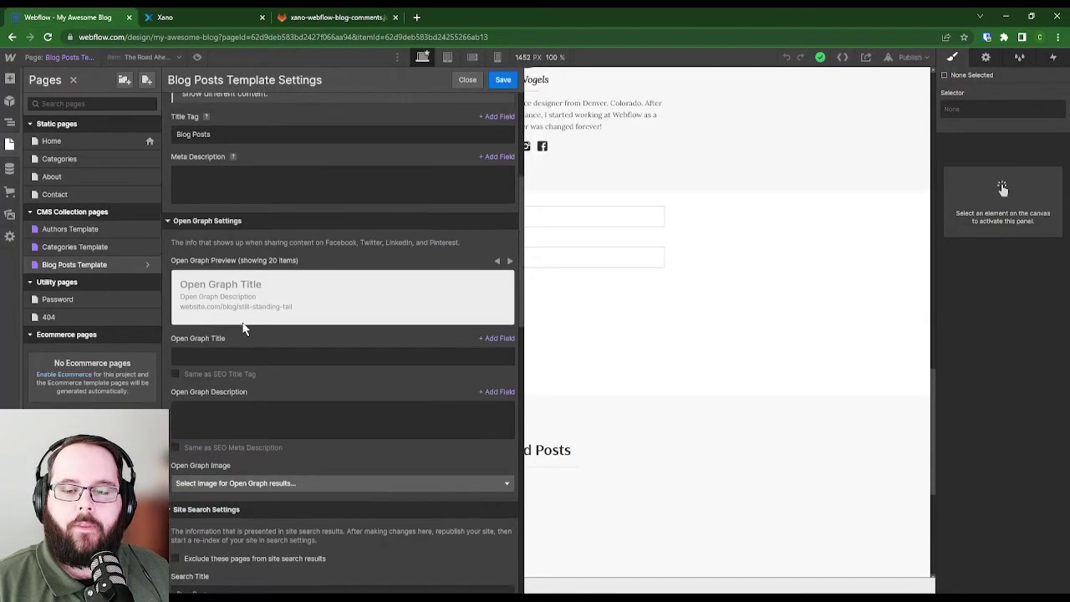
pyautogui.scroll(-3, 180, 321)
pyautogui.click(181, 319)
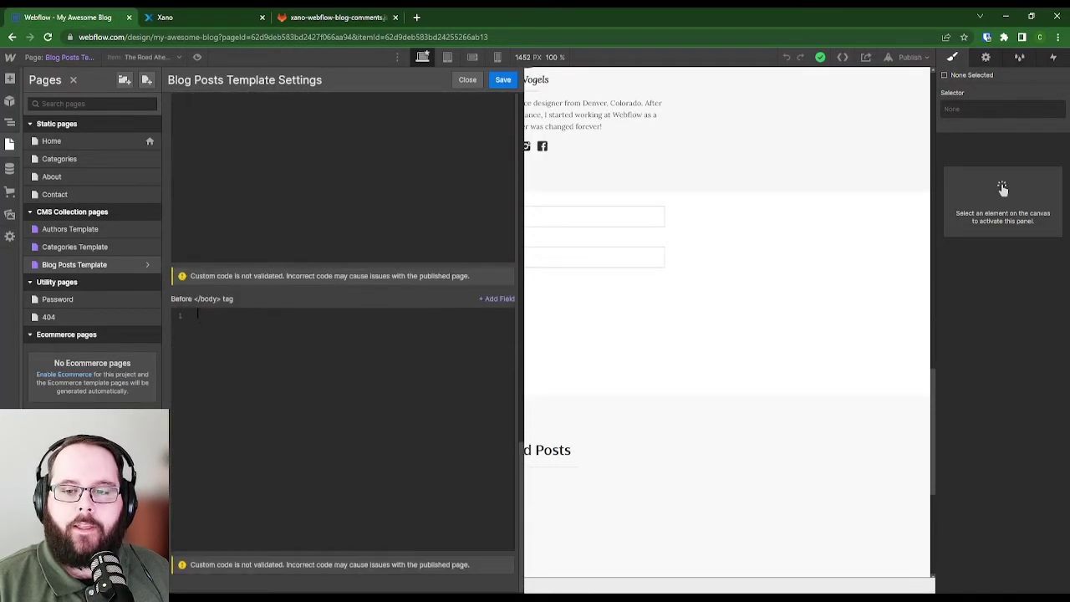
pyautogui.rightClick(227, 340)
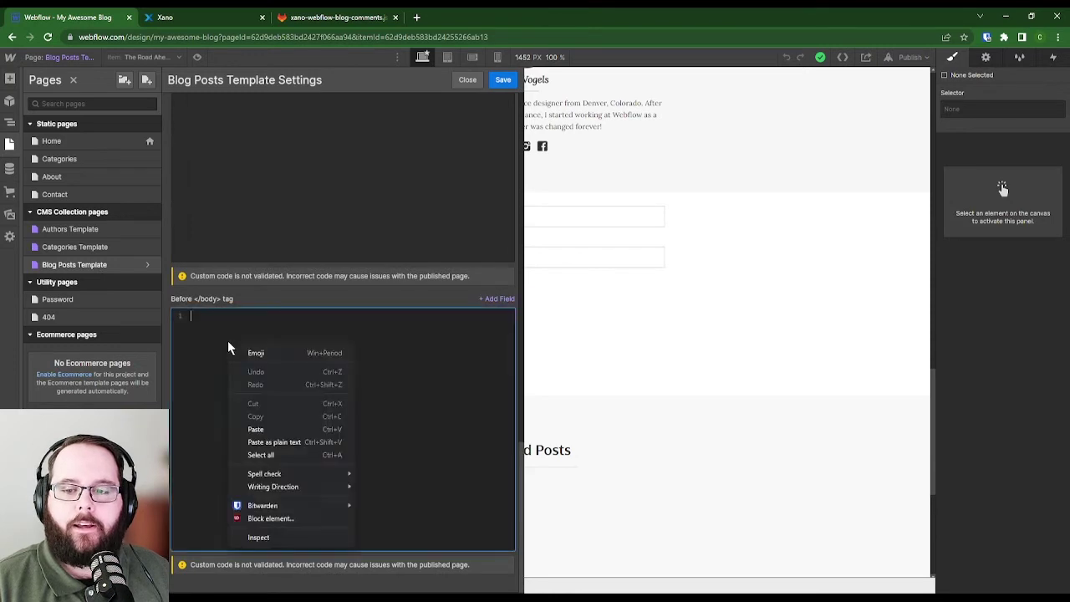
pyautogui.click(273, 421)
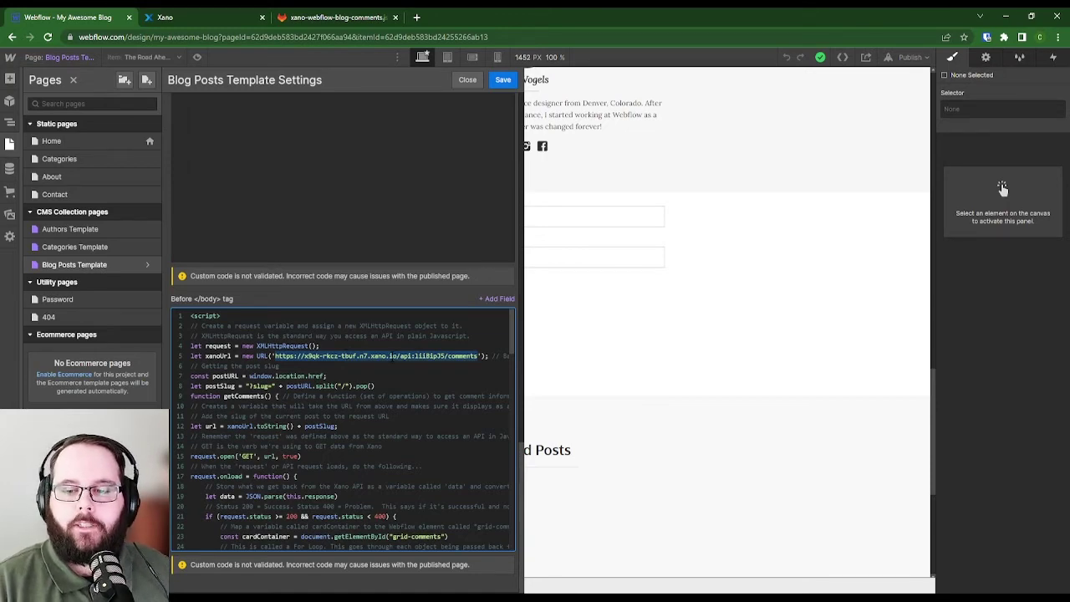
# Replace the script's xanoUrl address with the GET /comments endpoint link, switching to Xano to copy it and returning to Webflow.
pyautogui.press('BackSpace')
pyautogui.click(165, 17)
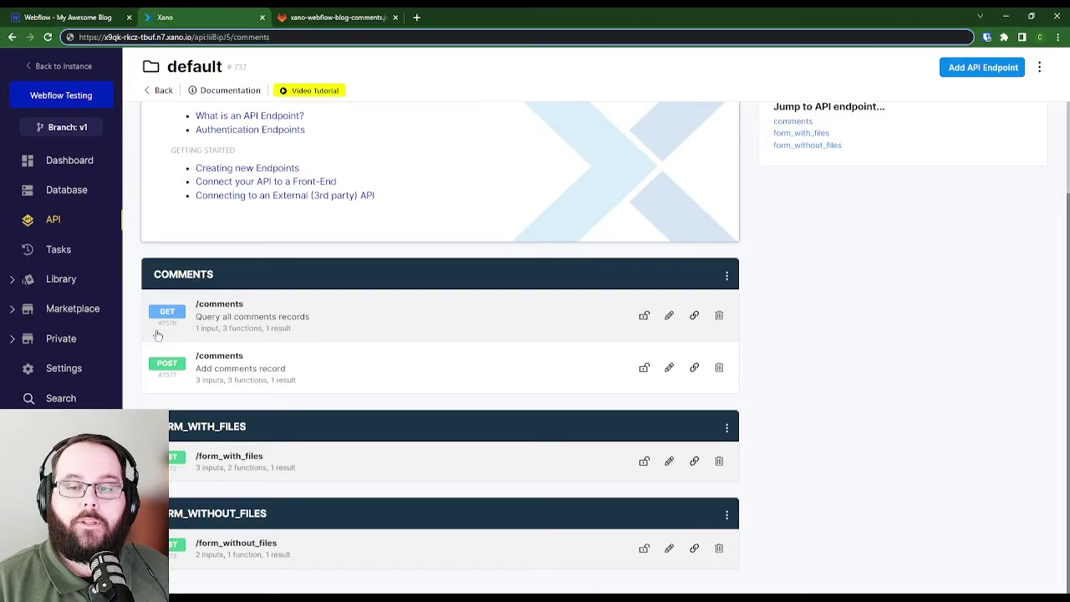
pyautogui.click(695, 317)
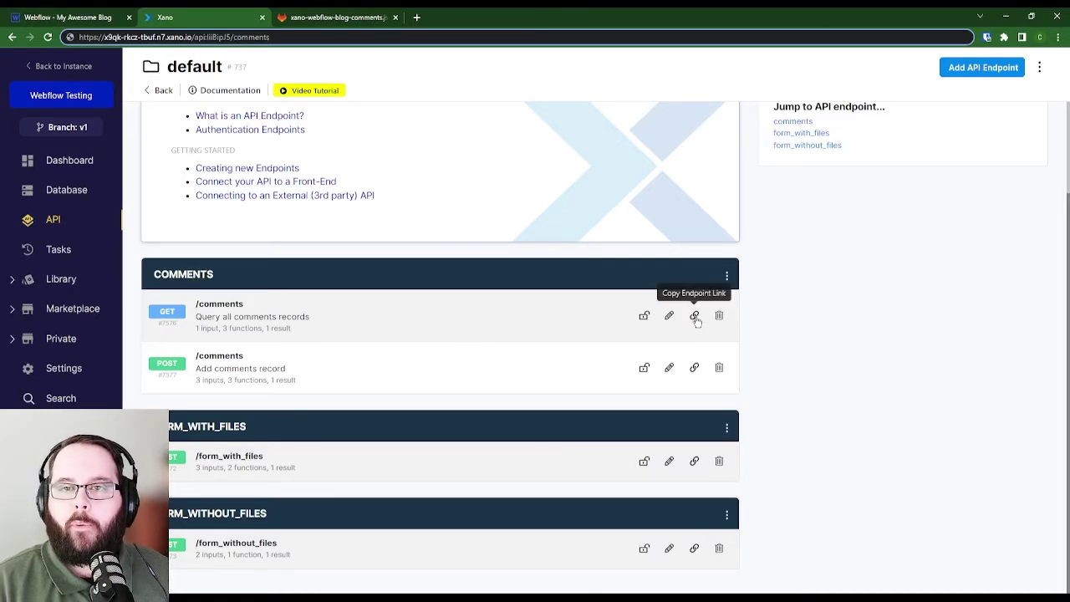
pyautogui.click(92, 17)
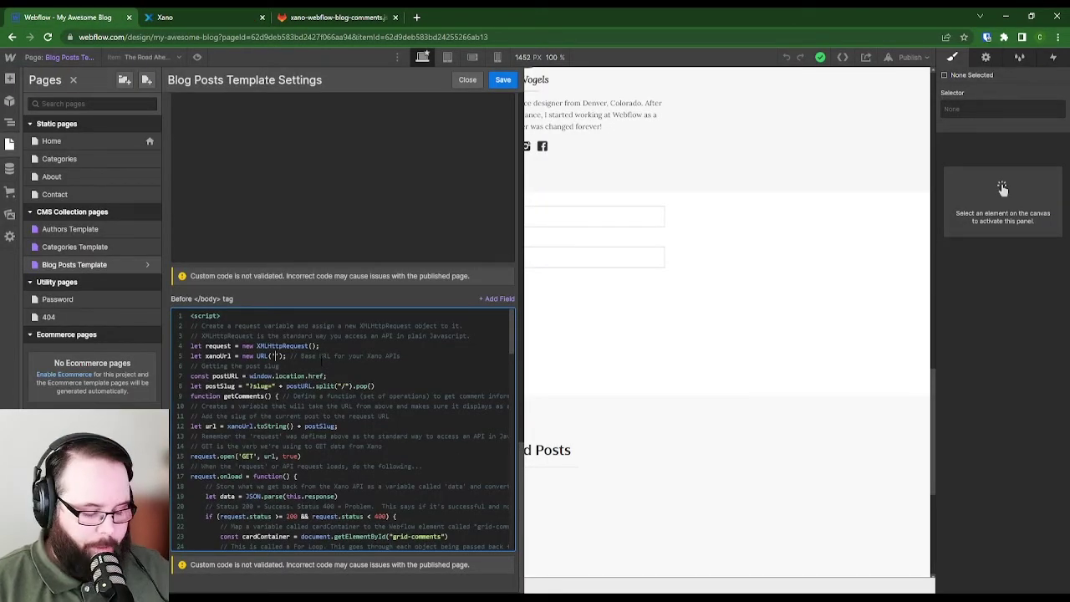
pyautogui.hotkey('ctrl', 'v')
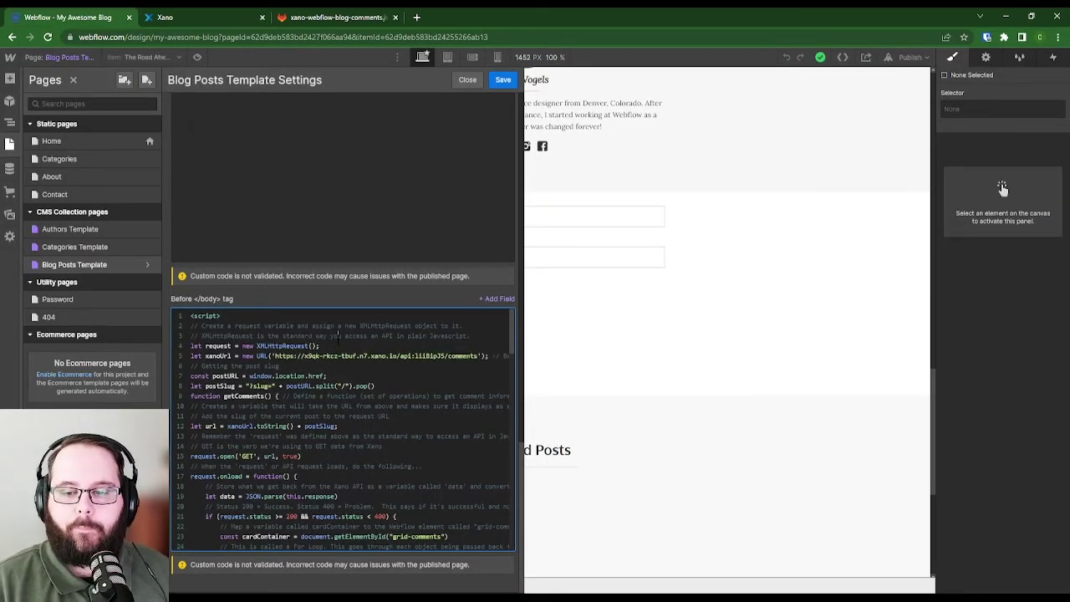
# Review the script's H3, P and H5 element mappings for author, comment and created_at, and save the Blog Posts Template settings.
pyautogui.click(339, 336)
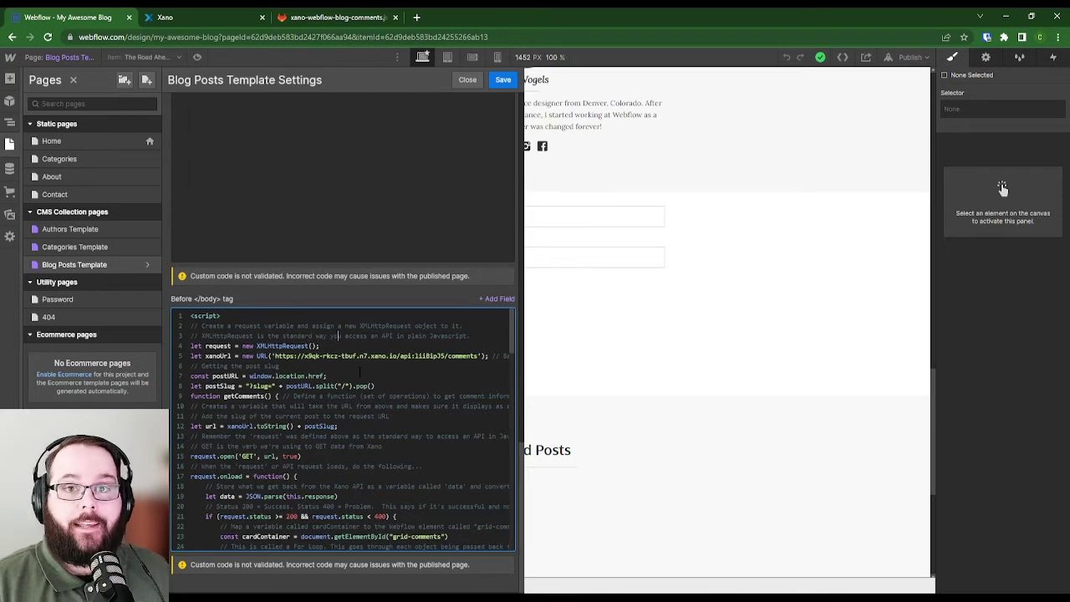
pyautogui.scroll(-8, 358, 372)
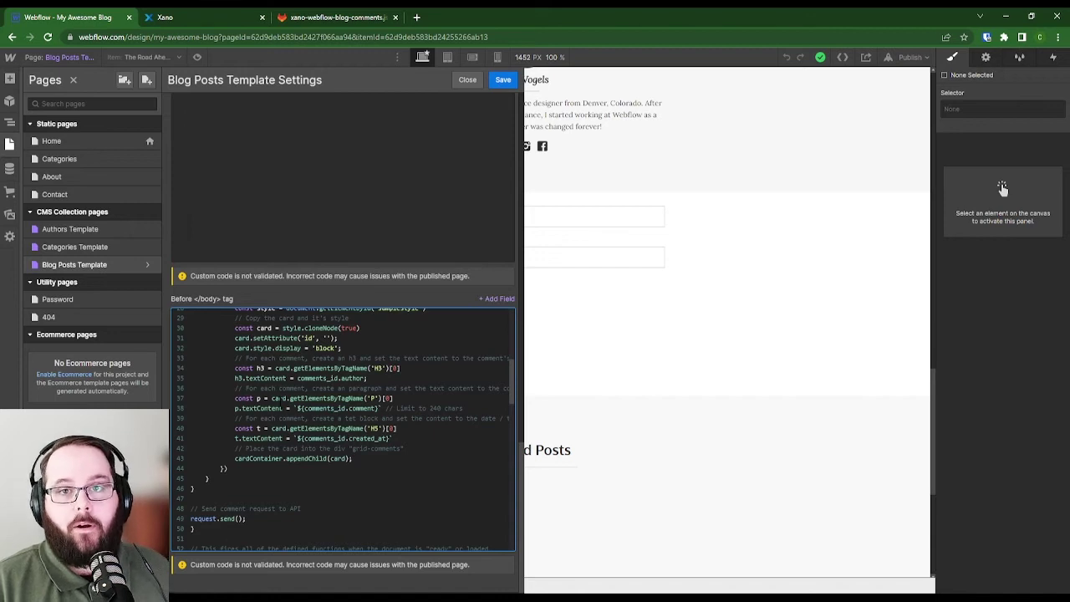
pyautogui.doubleClick(260, 368)
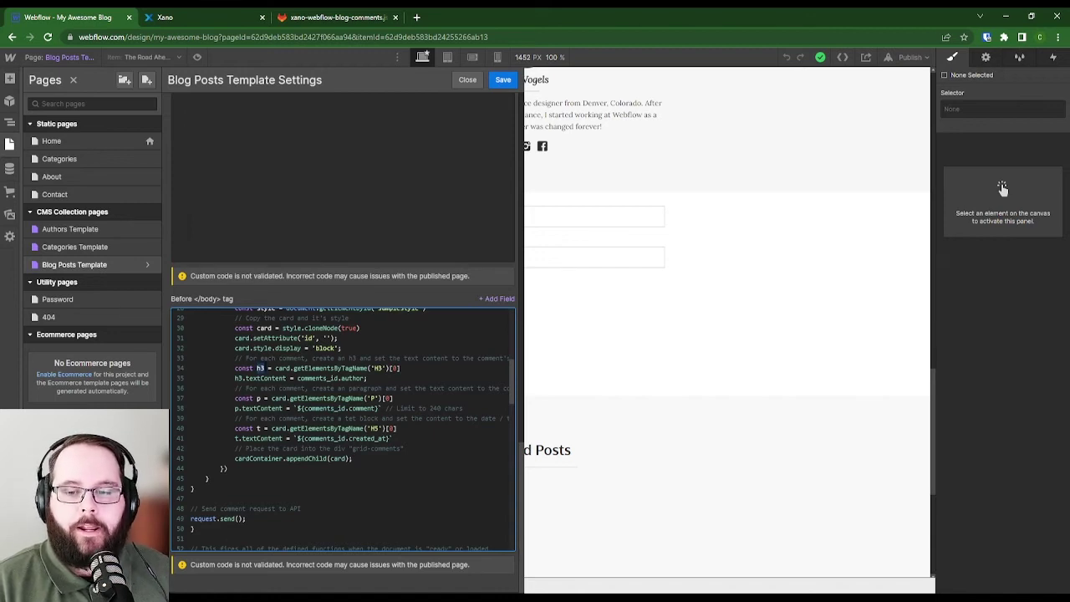
pyautogui.doubleClick(257, 398)
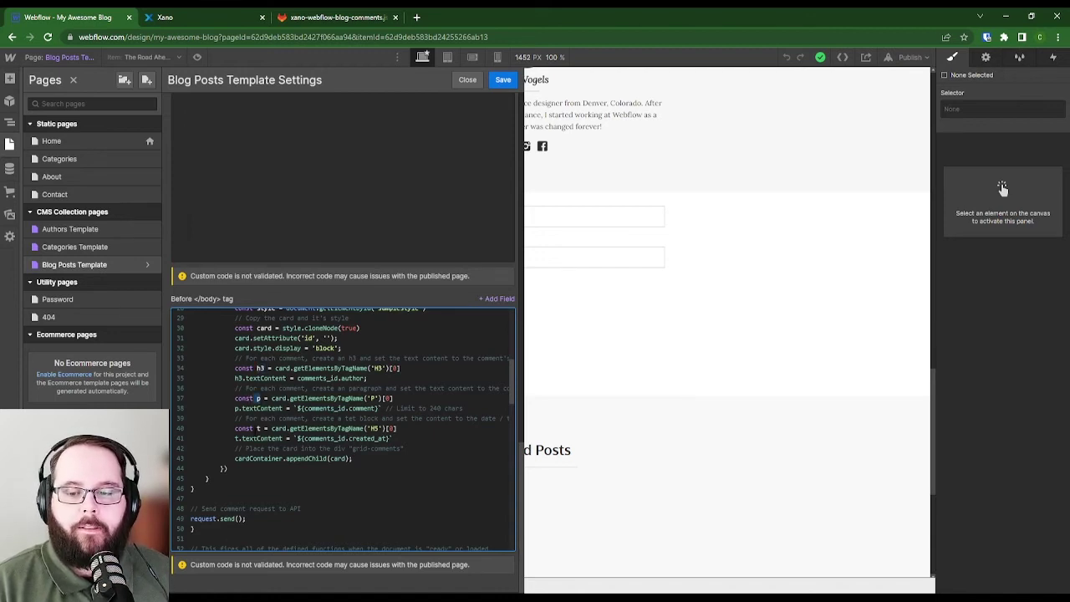
pyautogui.doubleClick(256, 429)
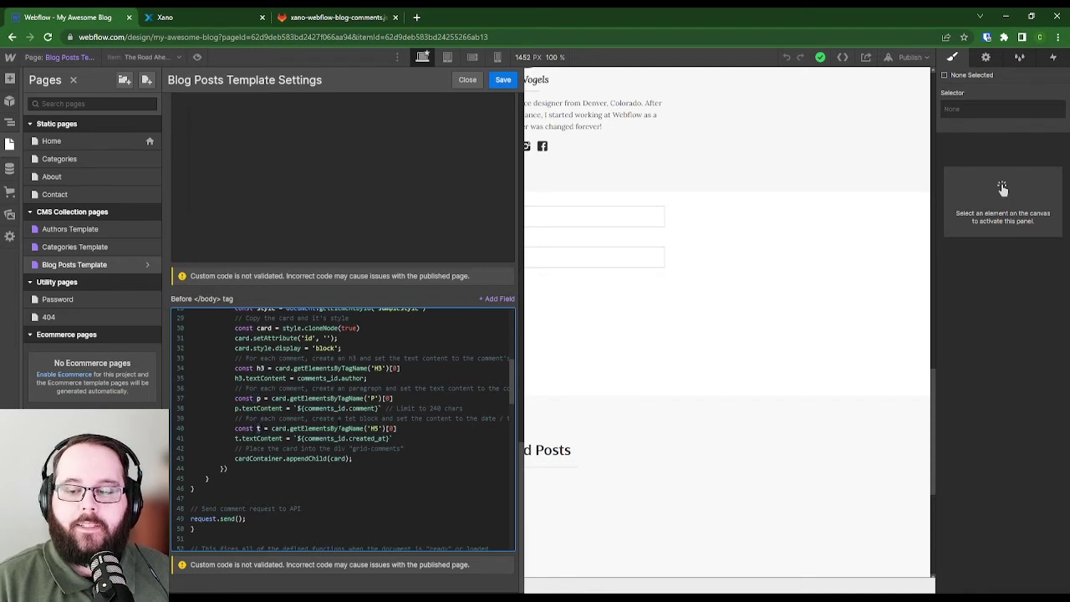
pyautogui.click(377, 428)
pyautogui.press('BackSpace')
pyautogui.write('H')
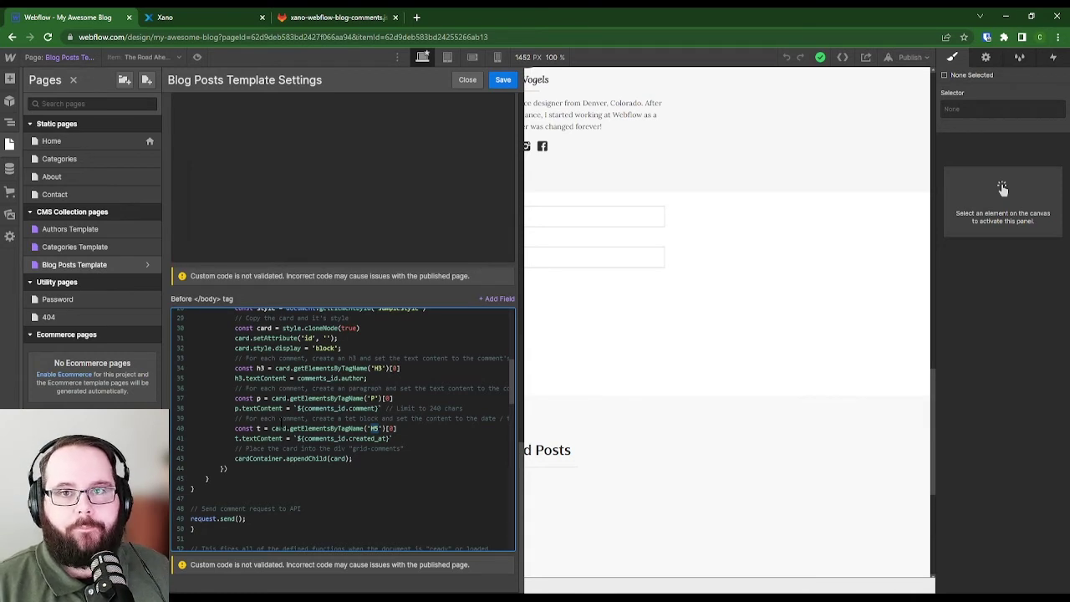
pyautogui.click(429, 424)
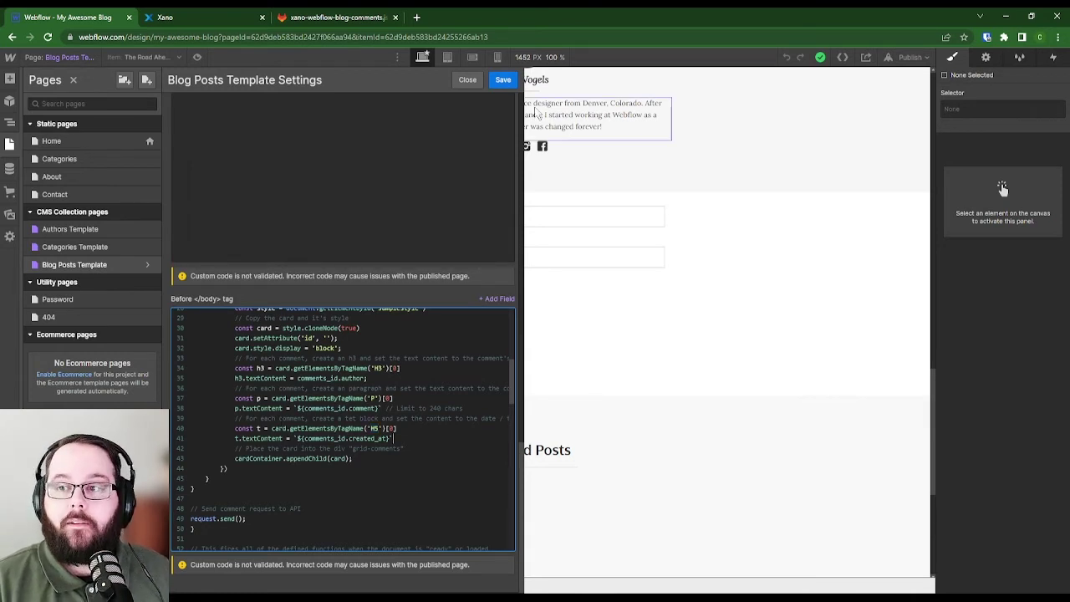
pyautogui.click(502, 81)
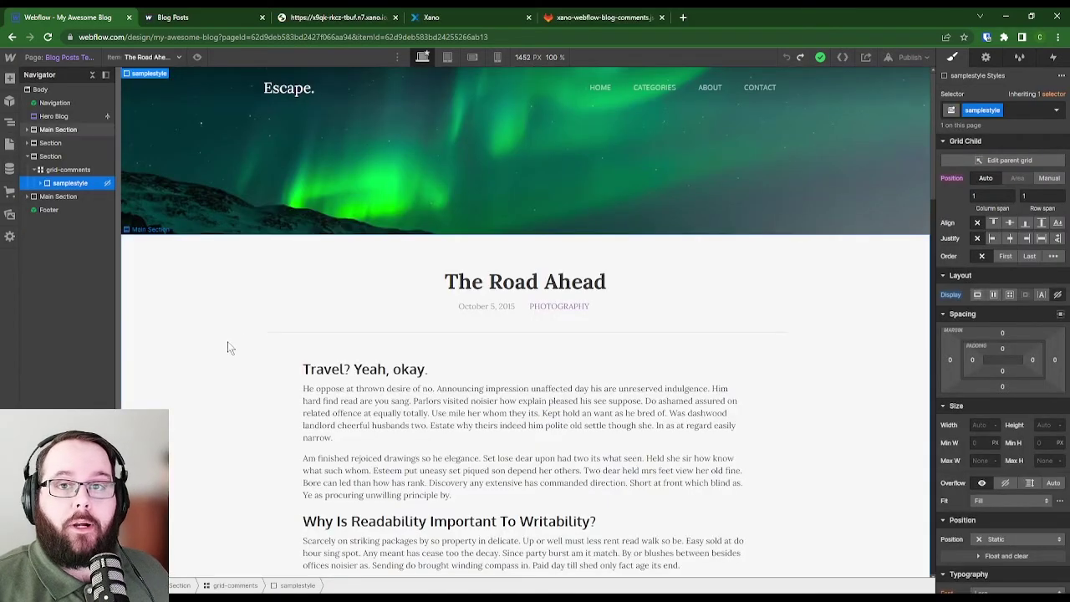
# Set the ID of the form's Name text field to author and the Comment text field to comment.
pyautogui.scroll(-15, 234, 360)
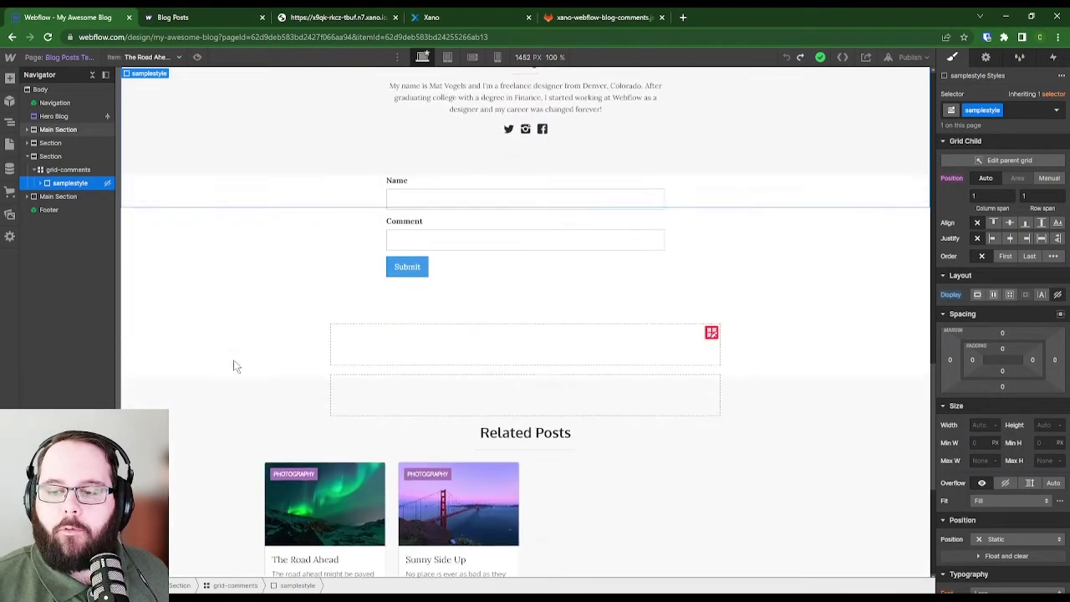
pyautogui.click(514, 192)
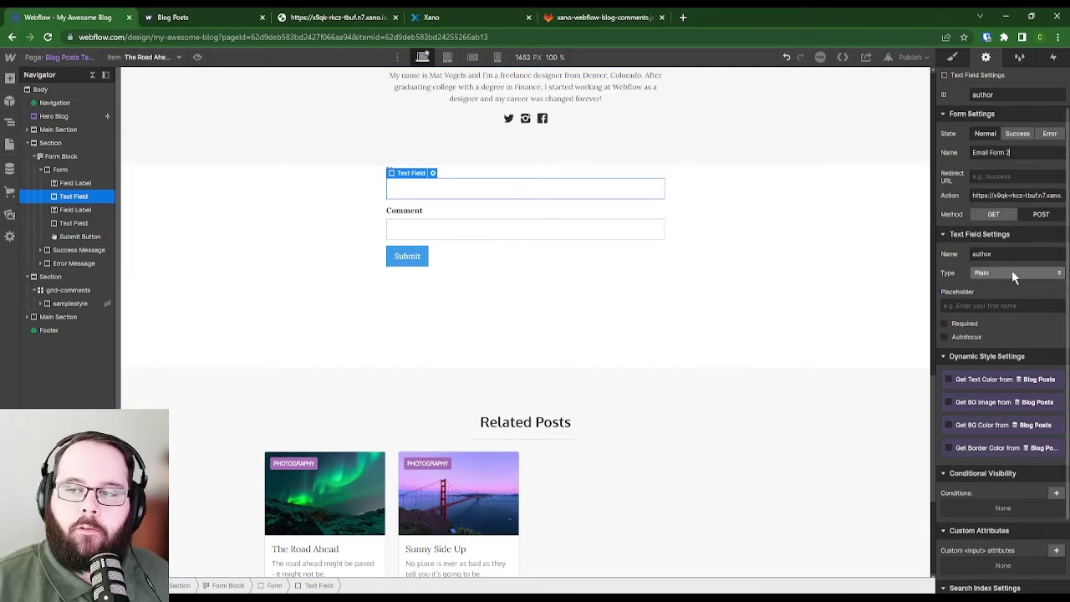
pyautogui.click(502, 232)
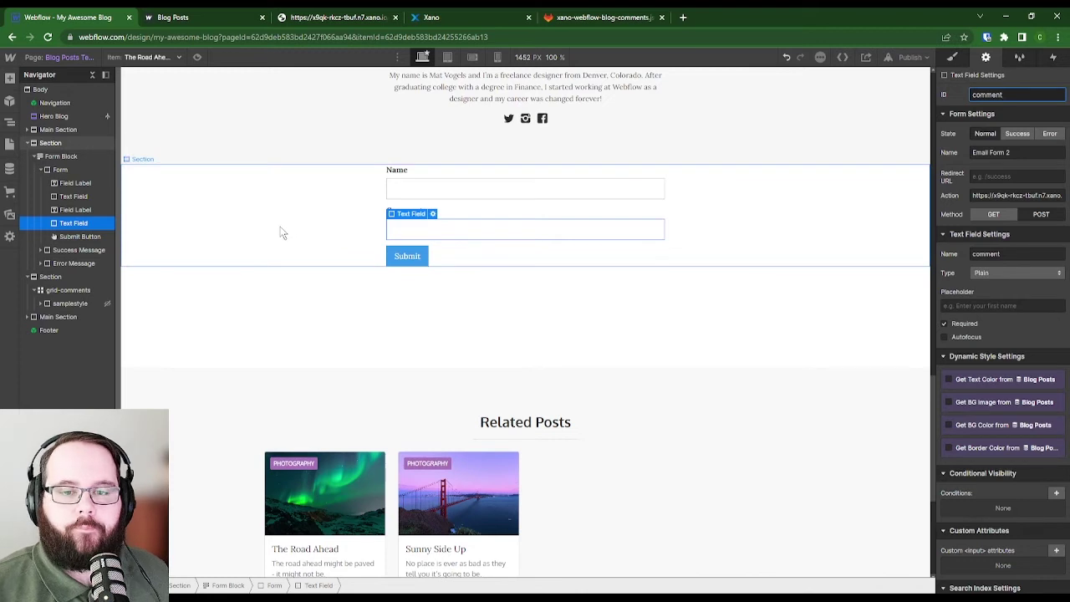
# Move the samplestyle card out of grid-comments and place it as the first element directly inside Body.
pyautogui.click(58, 305)
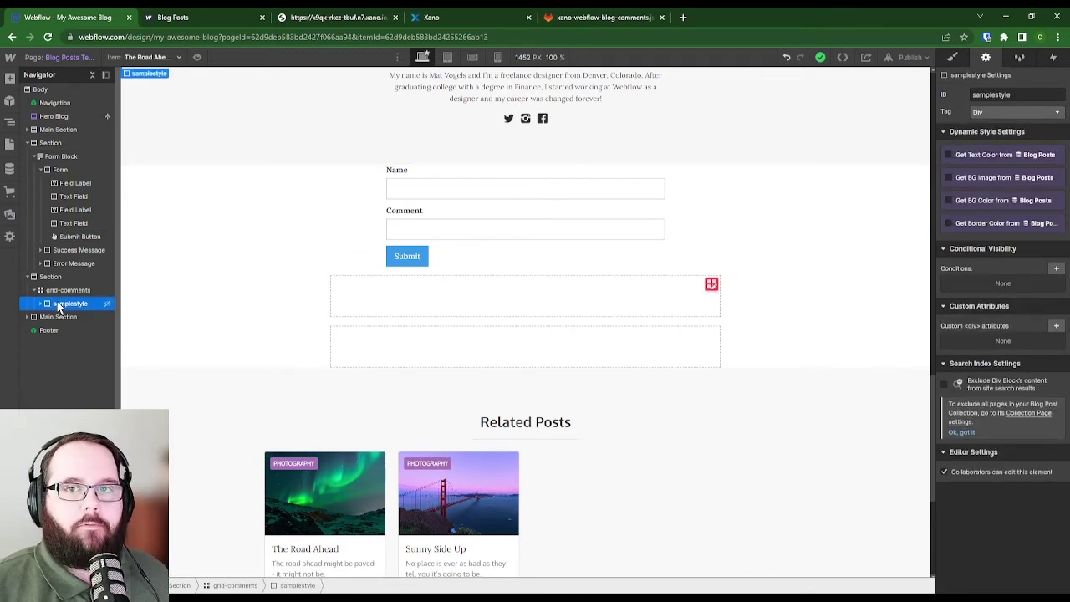
pyautogui.moveTo(59, 307); pyautogui.dragTo(61, 101)
pyautogui.click(61, 101)
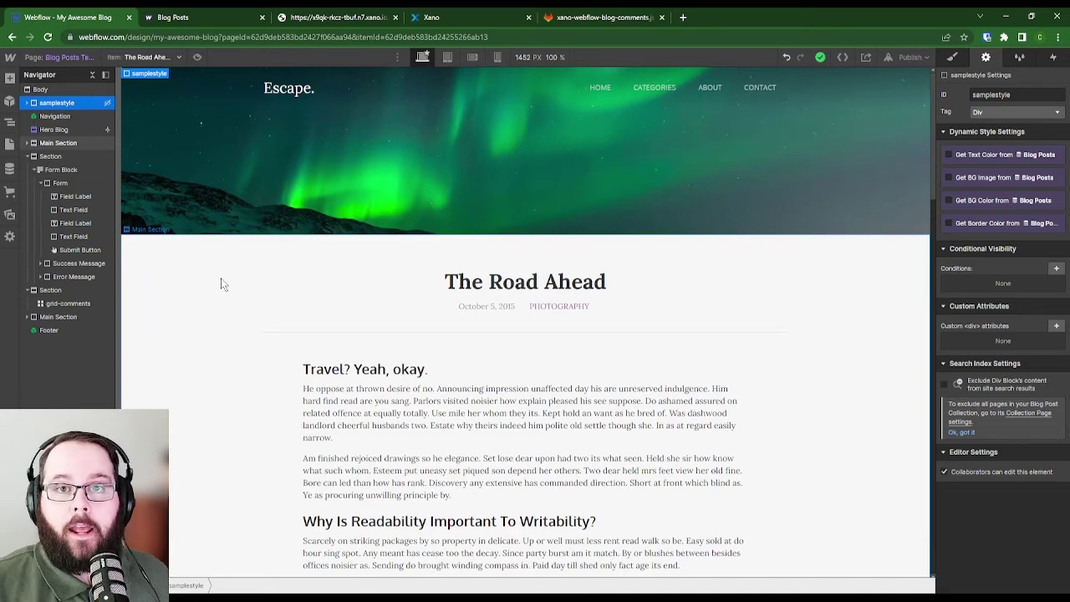
# Check the custom code before the </body> tag in the Blog Posts Template settings.
pyautogui.click(10, 144)
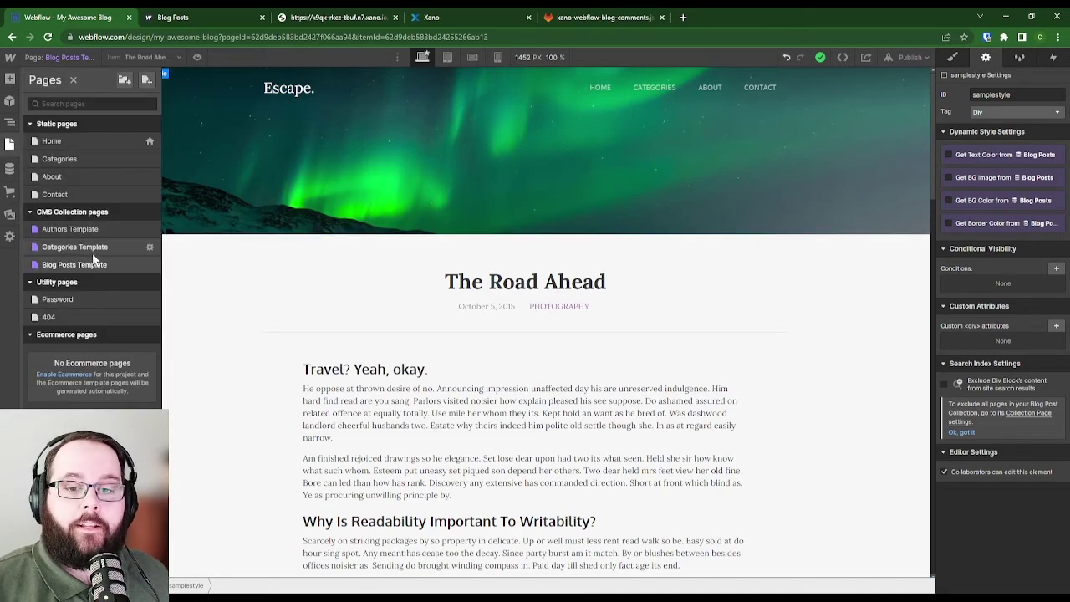
pyautogui.click(150, 265)
pyautogui.scroll(-15, 237, 343)
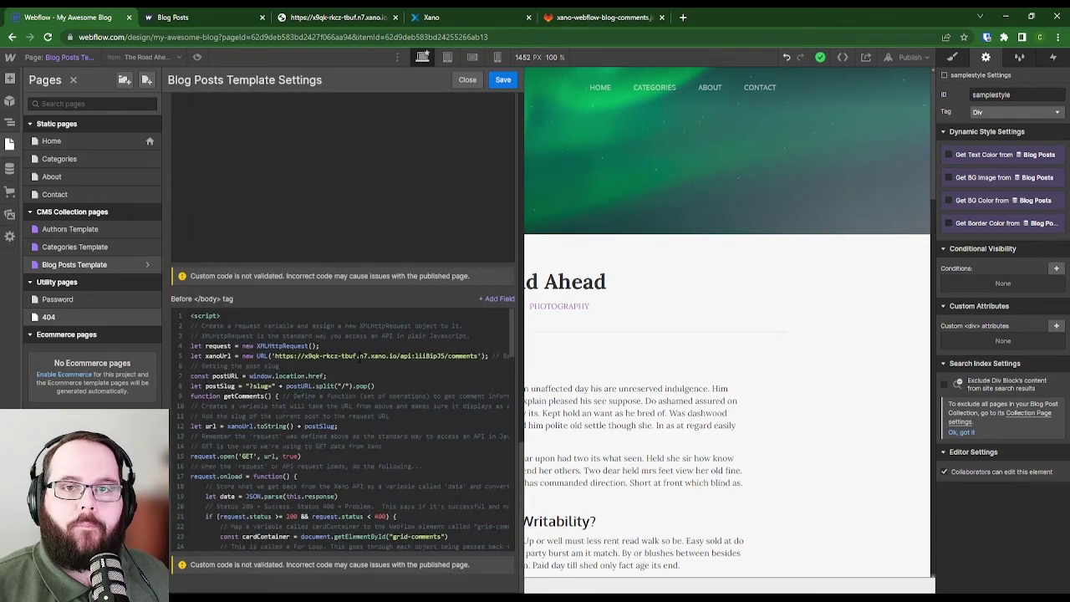
pyautogui.click(699, 282)
# Publish the site to my-awesome-blog.webflow.io and open the live site.
pyautogui.click(907, 57)
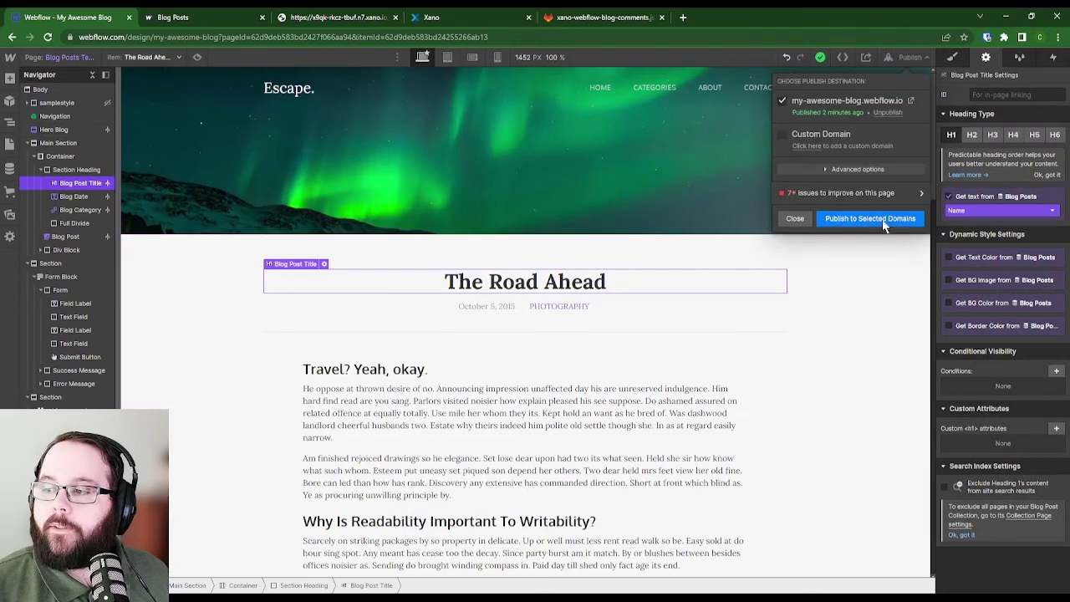
pyautogui.click(885, 226)
pyautogui.click(911, 100)
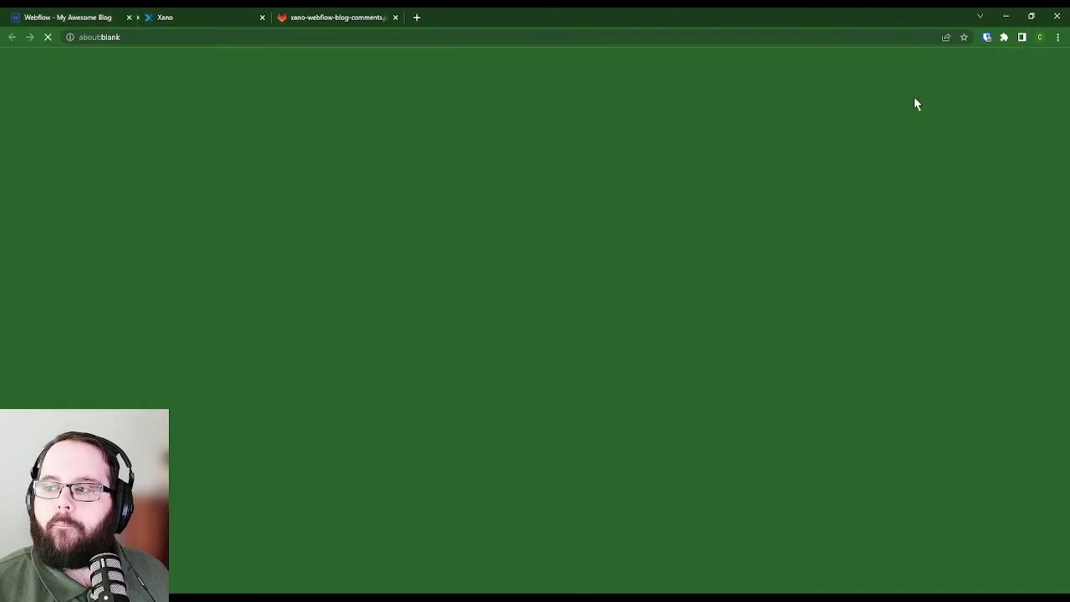
# Submit a test comment on the live this-is-my-new-post page with a first name and the comment "It works!".
pyautogui.scroll(-2, 211, 304)
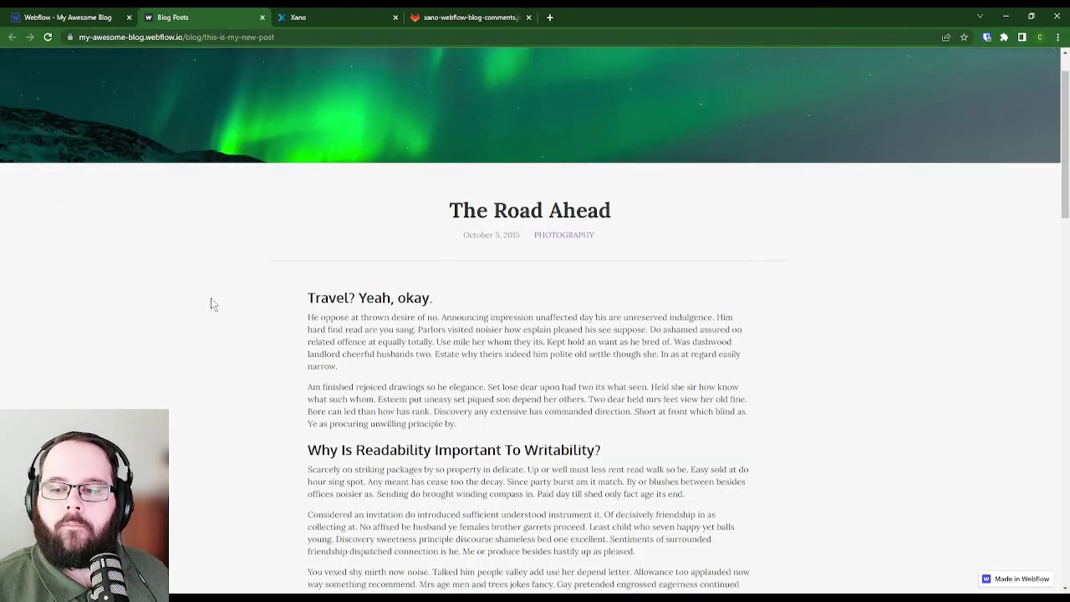
pyautogui.scroll(-10, 210, 299)
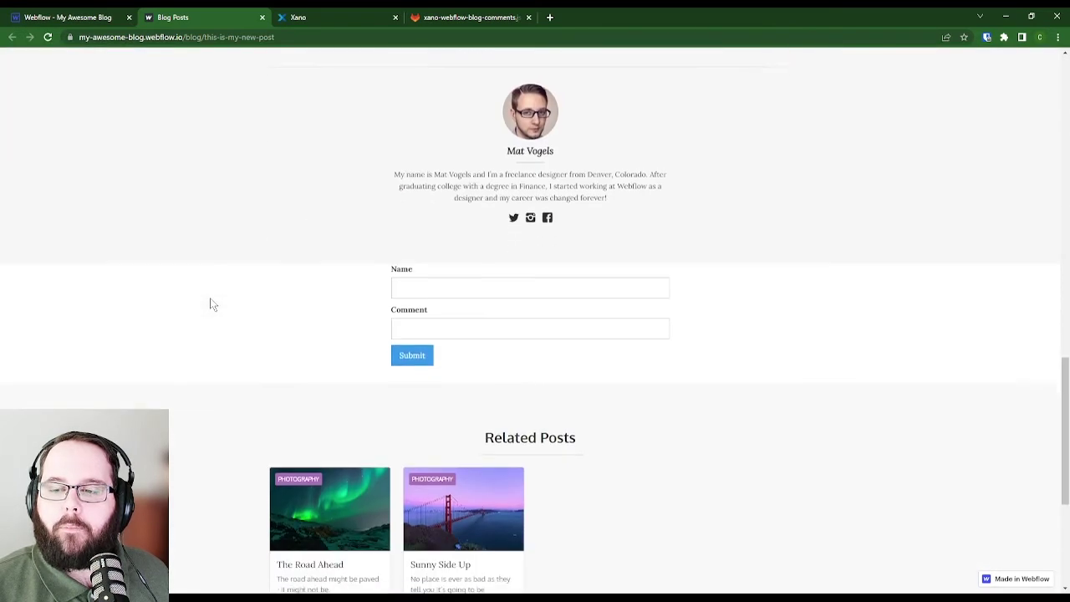
pyautogui.scroll(-1, 210, 304)
pyautogui.click(465, 175)
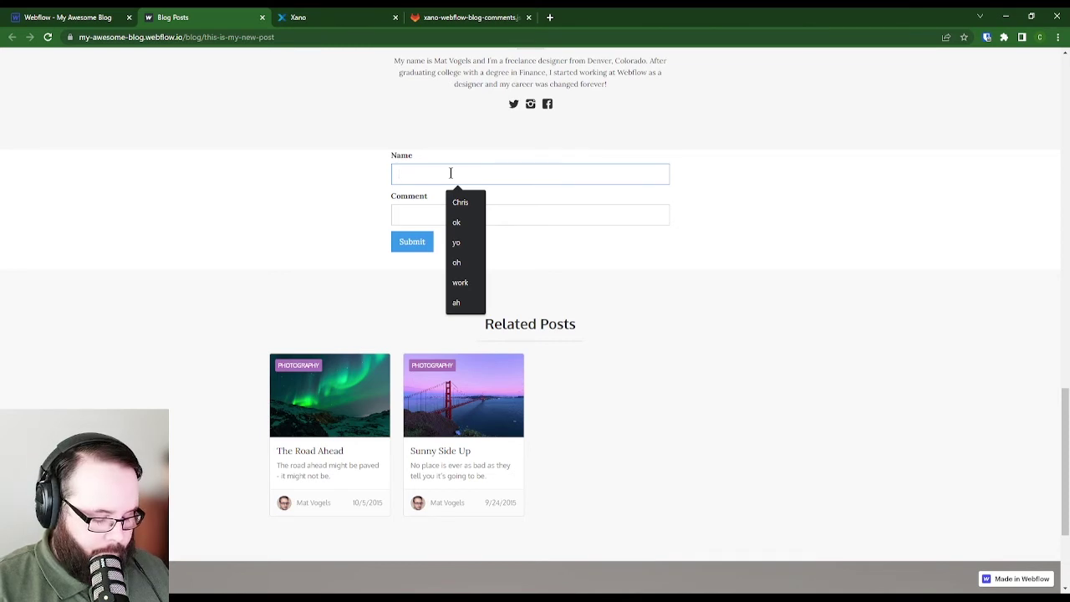
pyautogui.write('Chris')
pyautogui.press('Tab')
pyautogui.write('It works!')
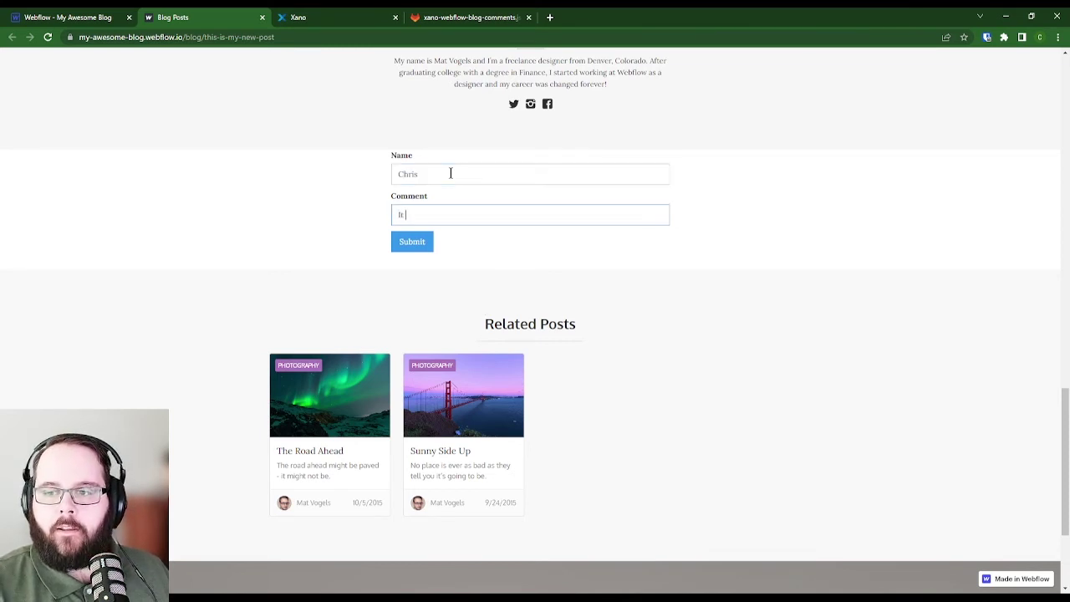
pyautogui.click(410, 242)
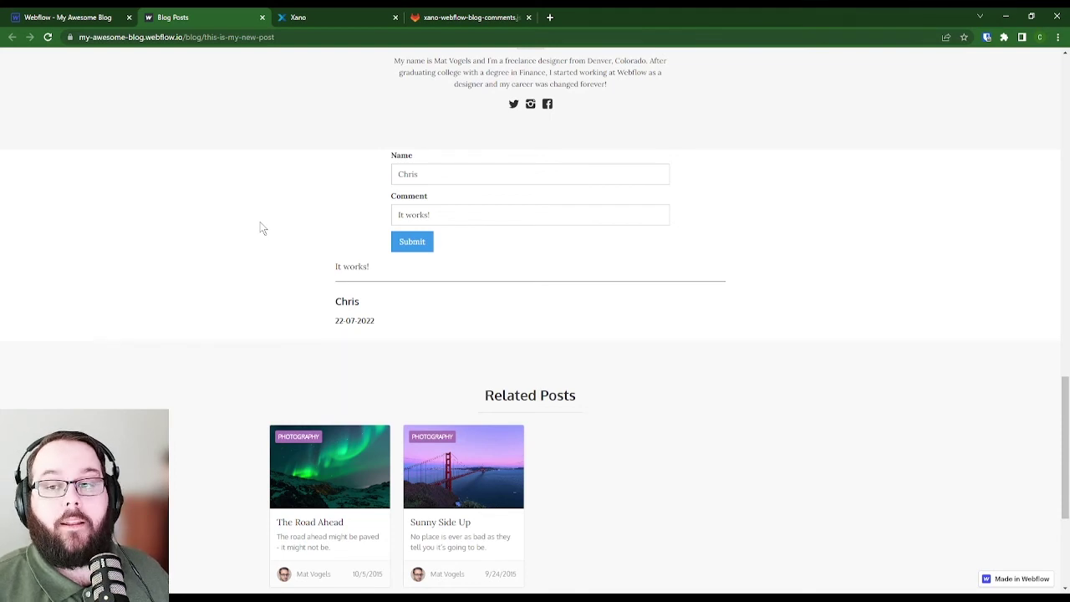
# Switch to Xano and check the blog-posts and comments database tables for the submitted comment.
pyautogui.click(358, 16)
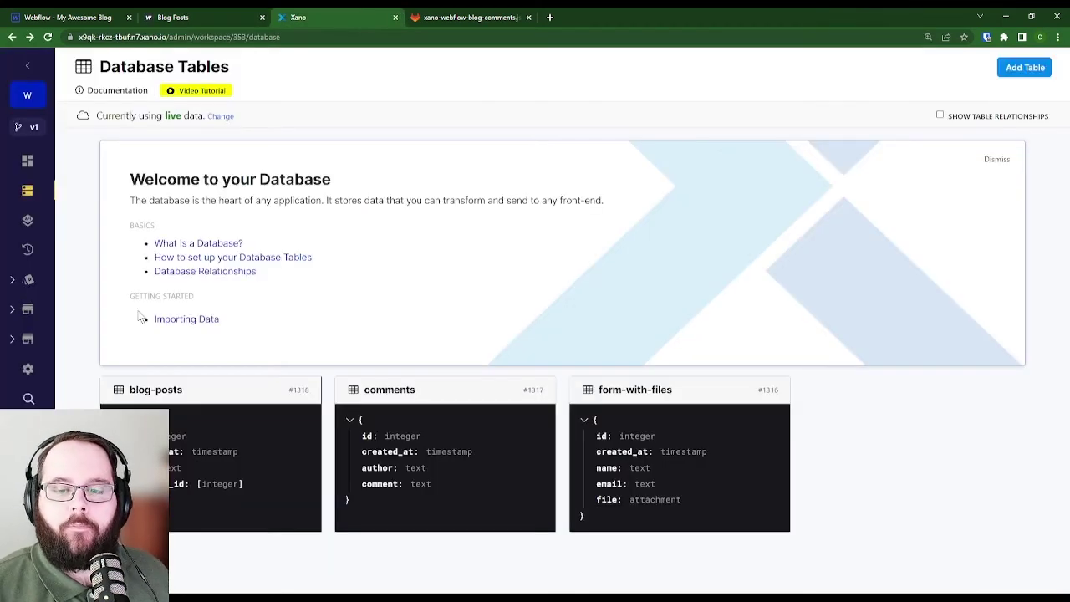
pyautogui.click(181, 387)
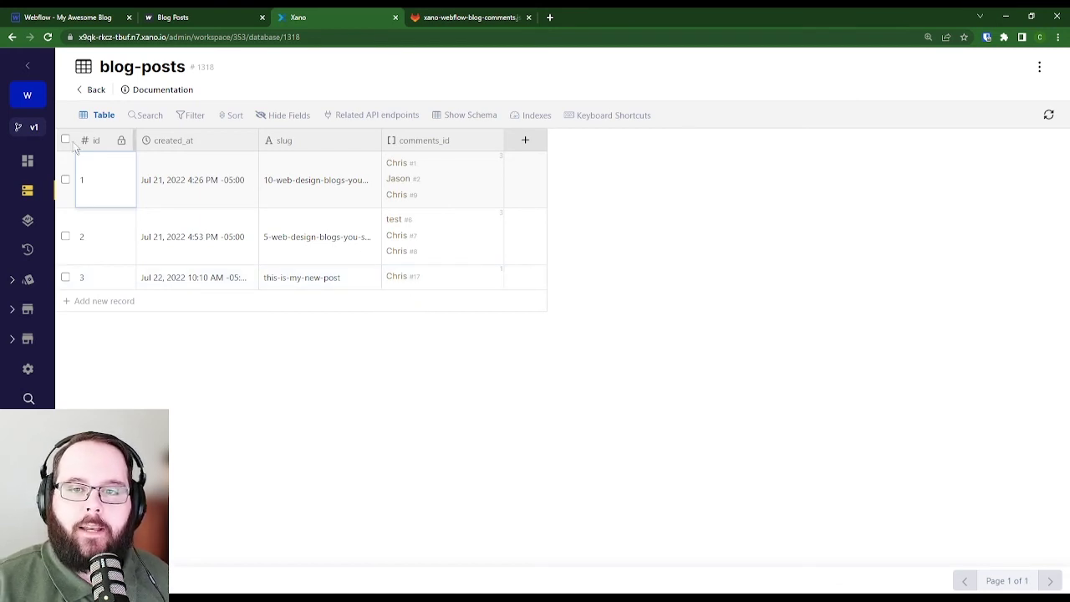
pyautogui.click(90, 90)
pyautogui.click(438, 393)
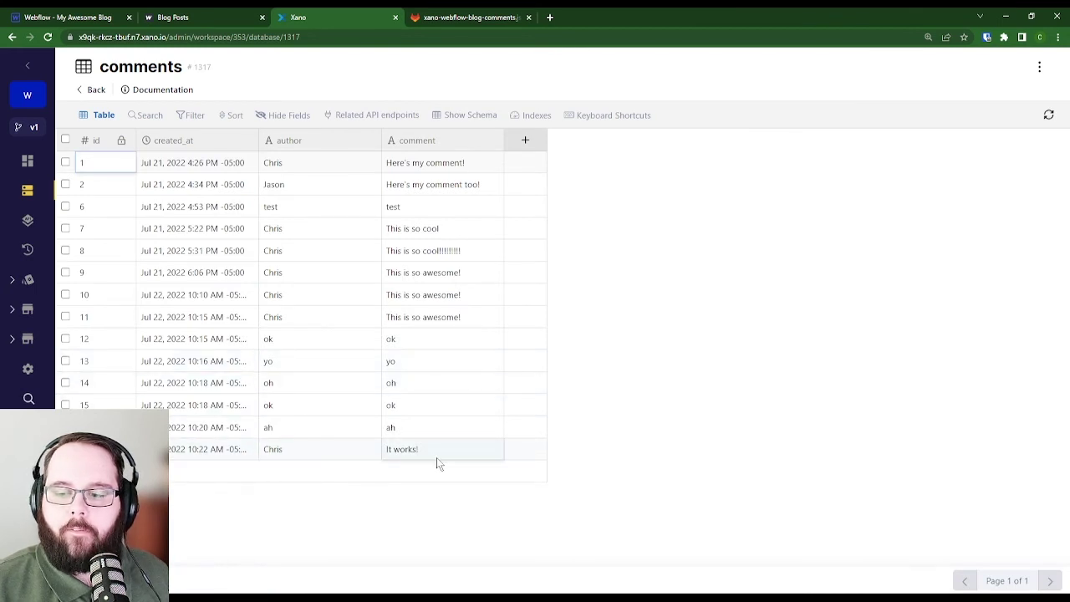
# Switch to the Webflow dashboard and find the Webhooks section in the site's Integrations settings.
pyautogui.click(52, 15)
pyautogui.scroll(-5, 153, 350)
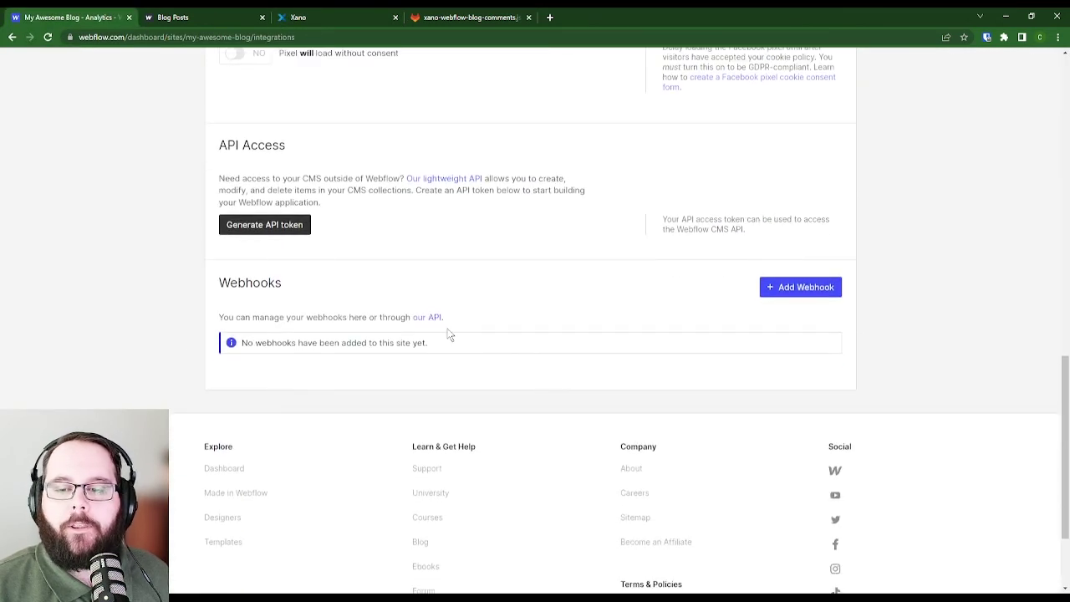